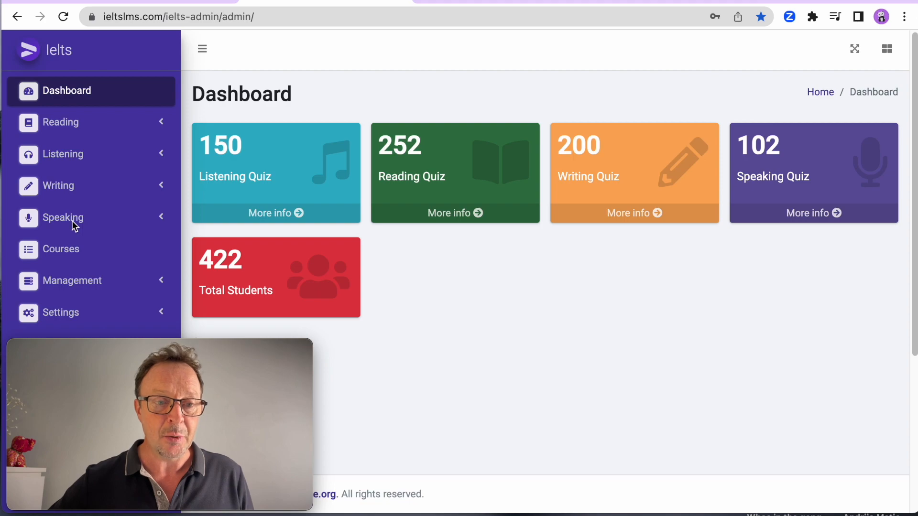
# - Open the list of writing quizzes in a new browser tab and switch to it
pyautogui.click(161, 191)
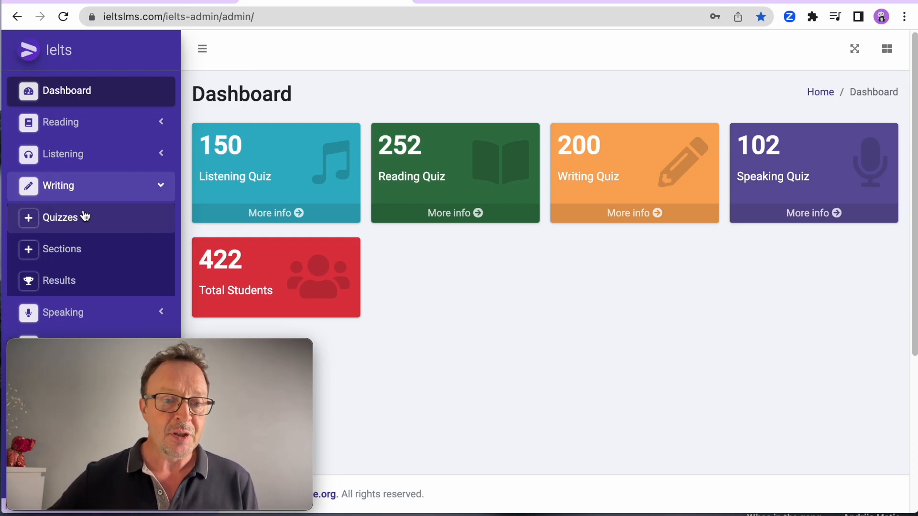
pyautogui.rightClick(66, 217)
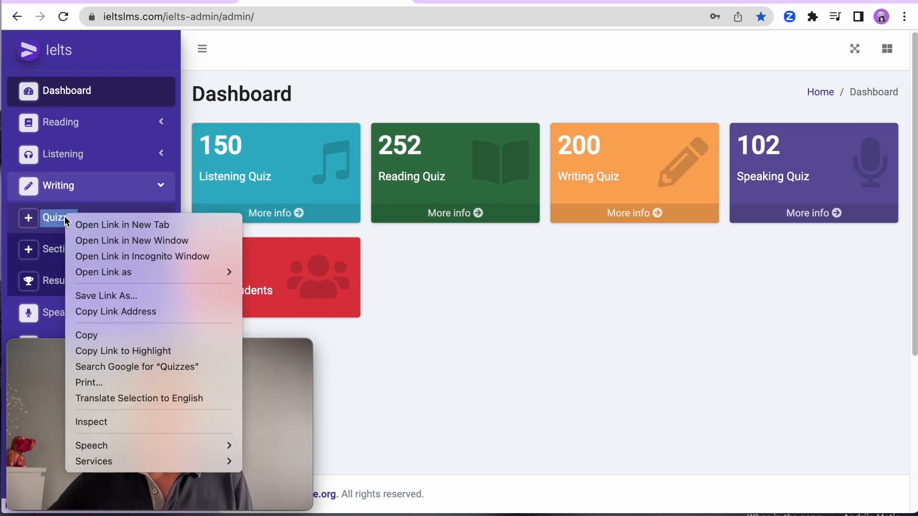
pyautogui.click(114, 224)
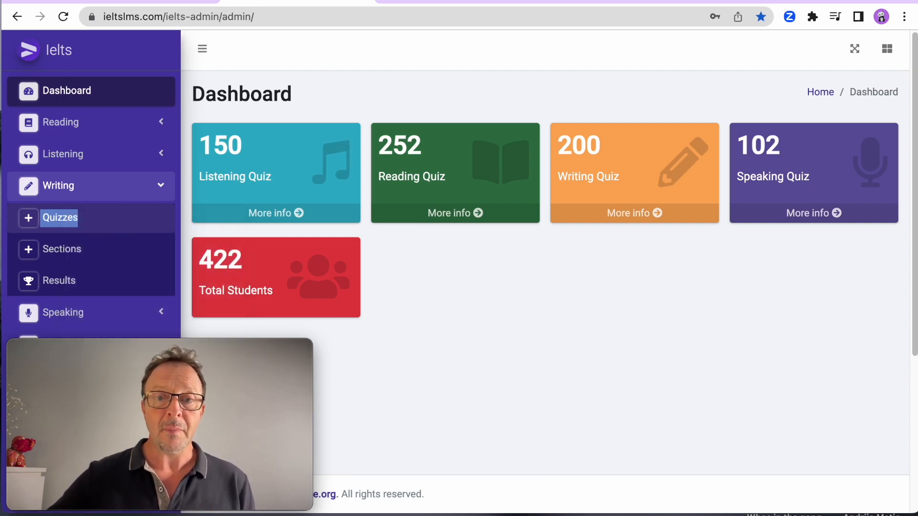
pyautogui.click(449, 2)
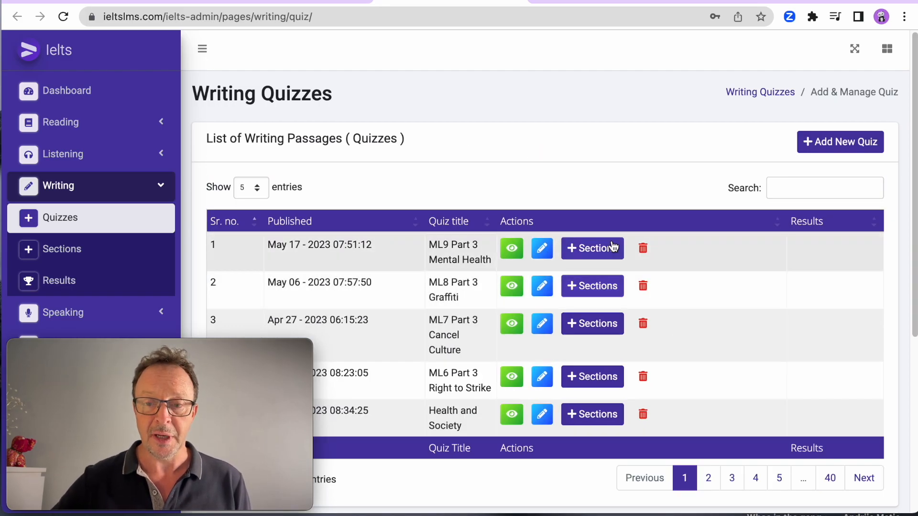
# - Open the form for adding a new writing quiz in a separate browser tab and switch to it
pyautogui.rightClick(843, 145)
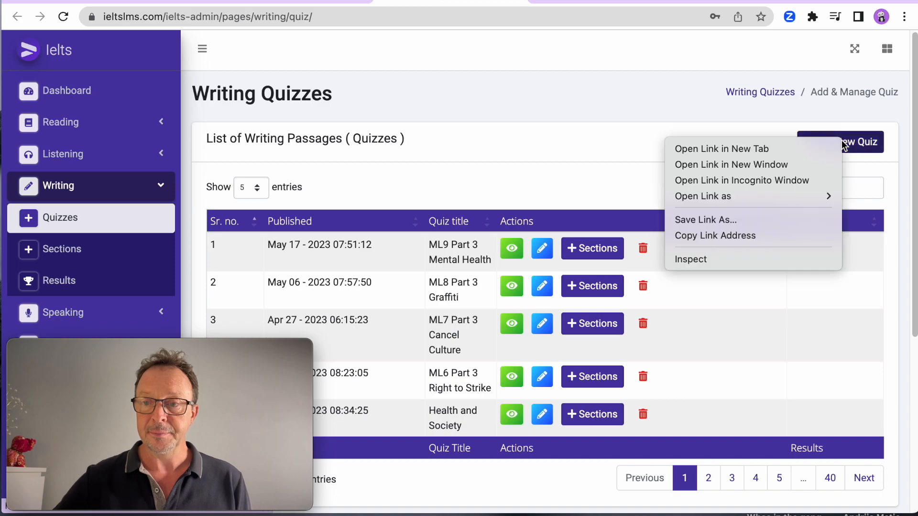
pyautogui.click(786, 147)
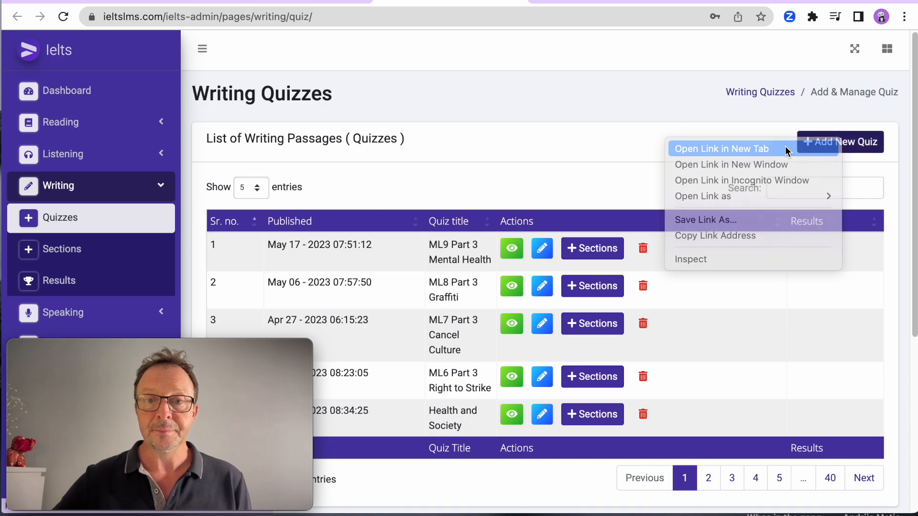
pyautogui.click(514, 2)
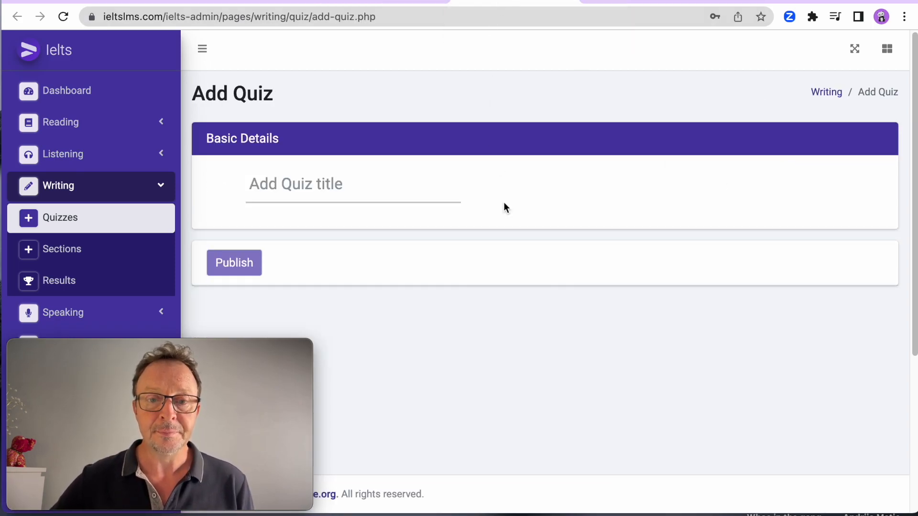
# - Title the new writing quiz "Slam Poem" and publish it
pyautogui.click(335, 188)
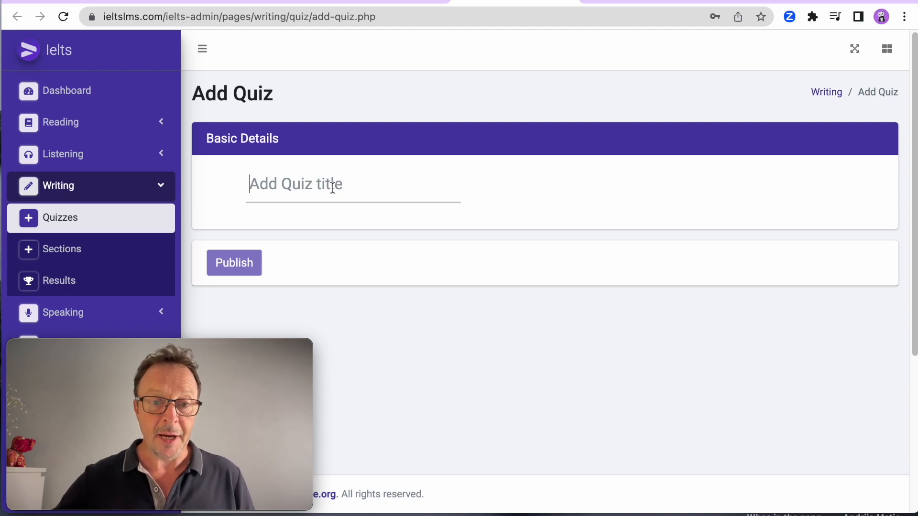
pyautogui.write('Slam Poe')
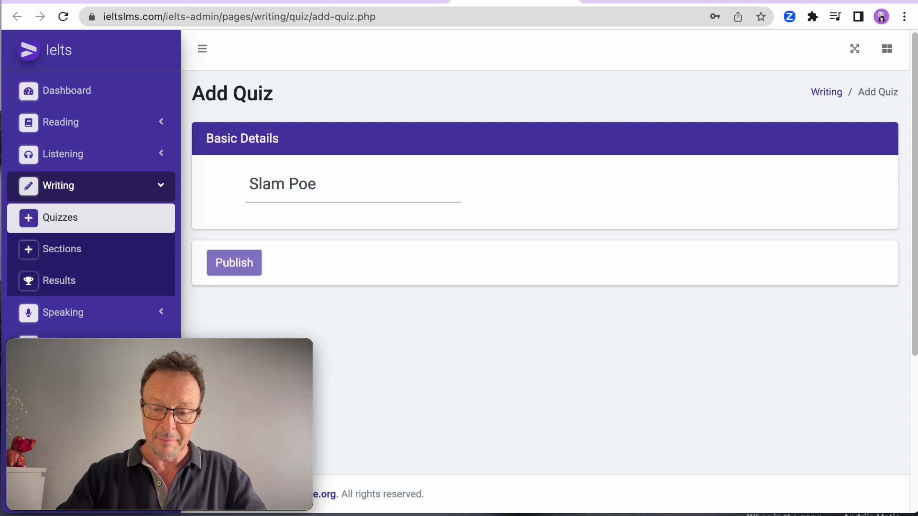
pyautogui.write('m')
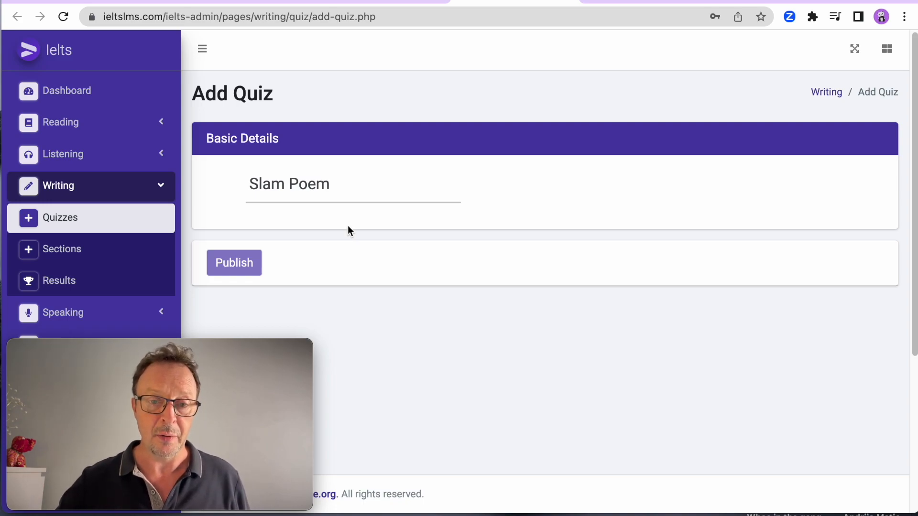
pyautogui.click(493, 222)
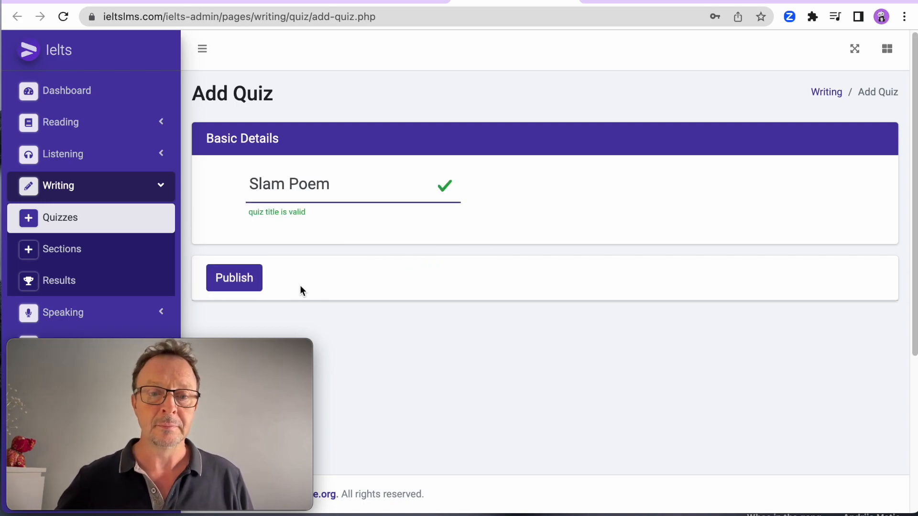
pyautogui.click(231, 282)
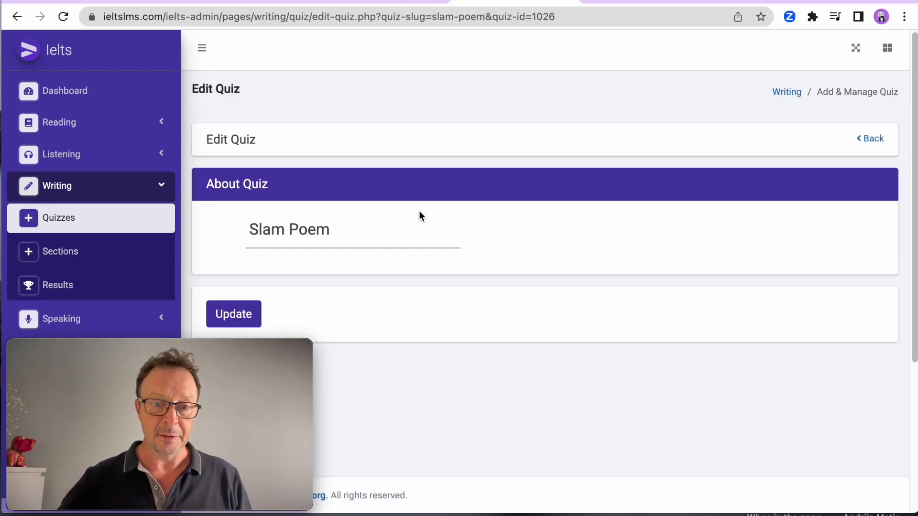
# - Go to the sections of the Slam Poem quiz and open the form for adding a new section
pyautogui.scroll(-5, 448, 312)
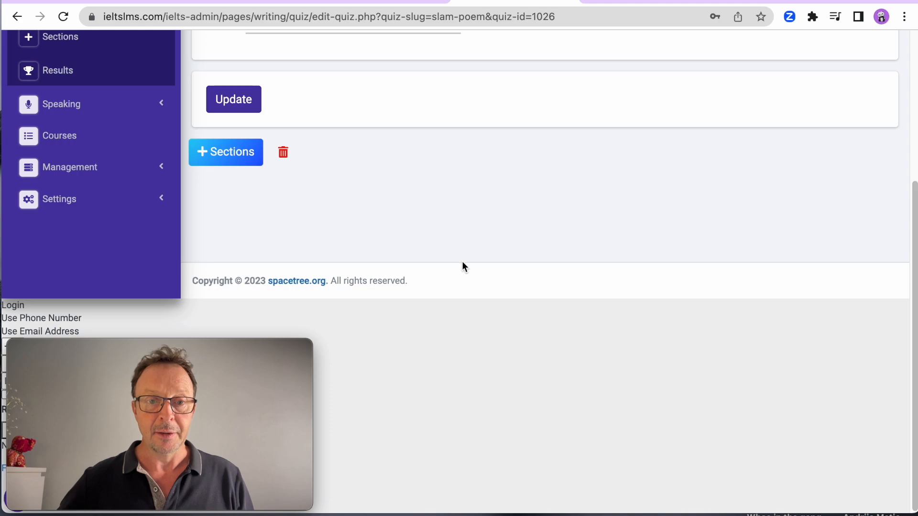
pyautogui.scroll(2, 458, 262)
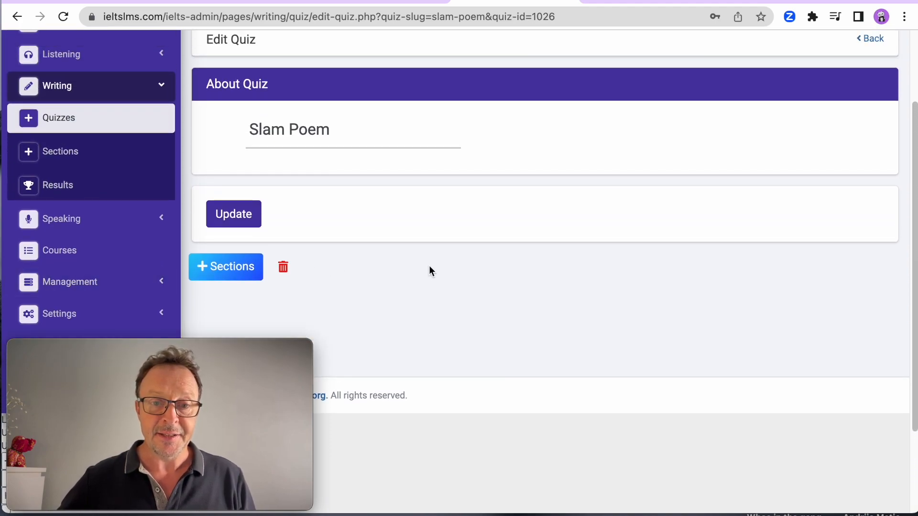
pyautogui.scroll(3, 429, 266)
pyautogui.scroll(-3, 429, 266)
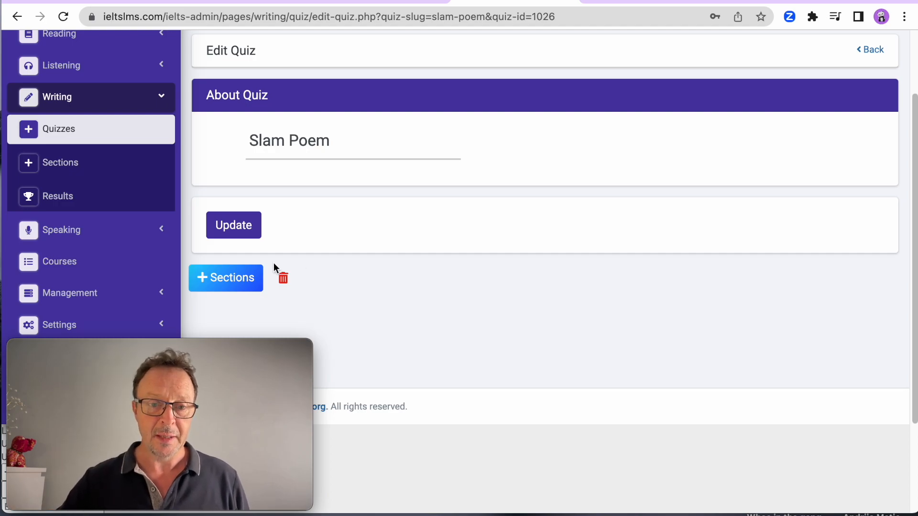
pyautogui.click(237, 284)
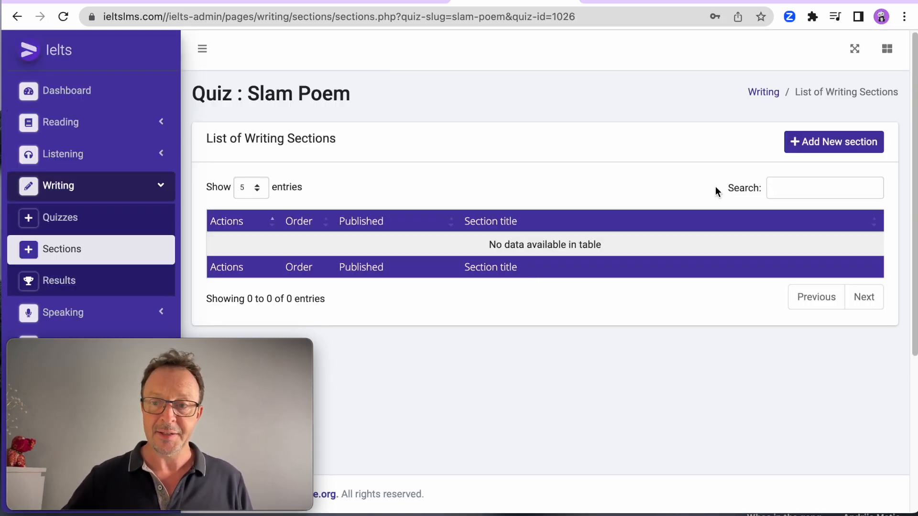
pyautogui.rightClick(848, 135)
pyautogui.click(810, 143)
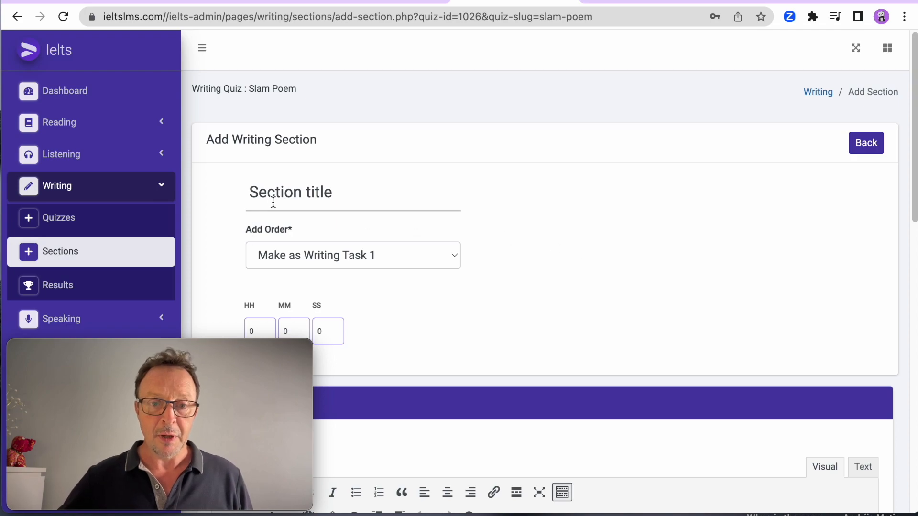
# - Examine the new writing section form, including its content editor and the available writing task order options
pyautogui.scroll(-2, 507, 292)
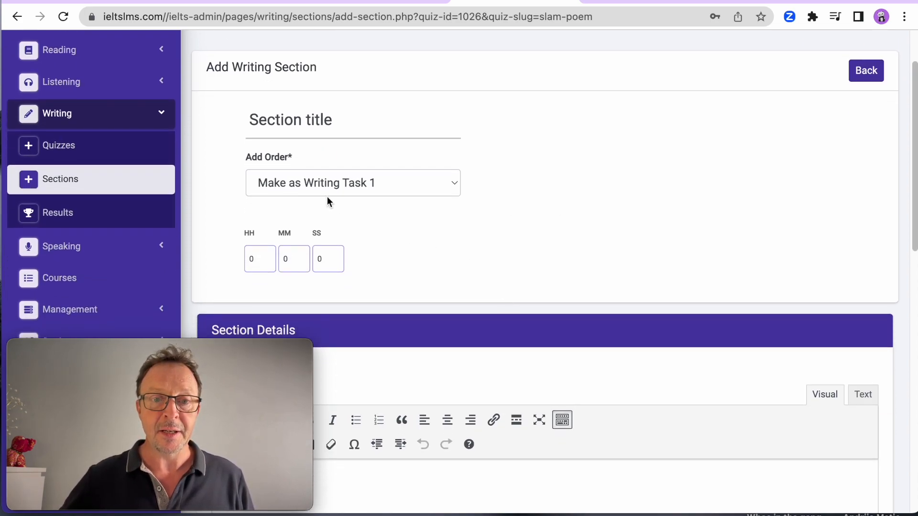
pyautogui.scroll(-2, 450, 218)
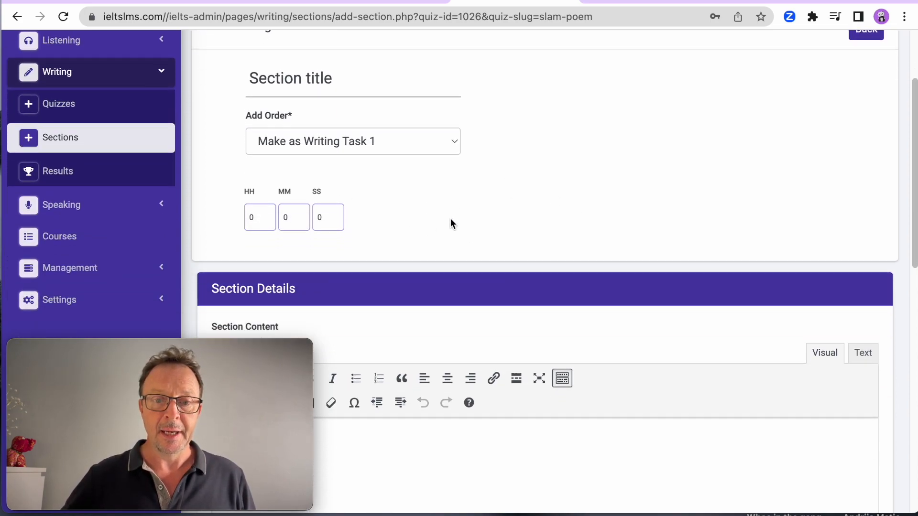
pyautogui.scroll(-5, 426, 262)
pyautogui.scroll(3, 424, 258)
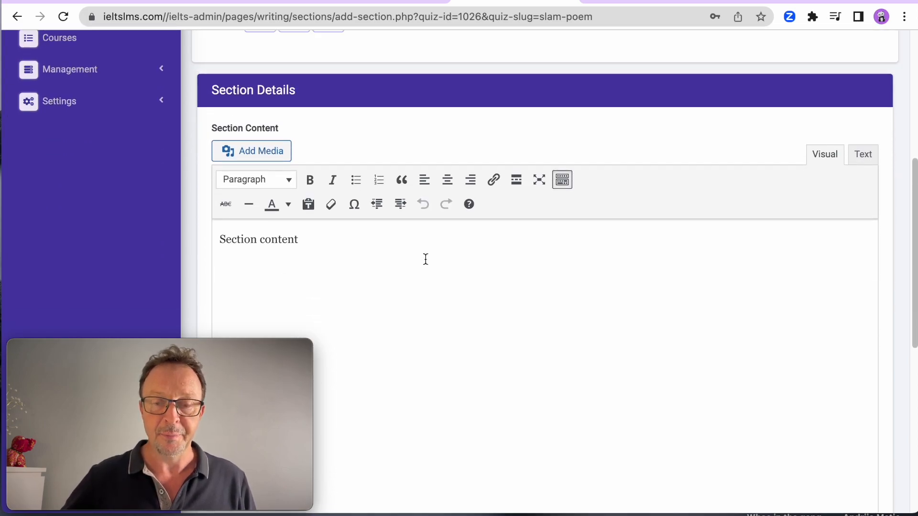
pyautogui.scroll(5, 427, 263)
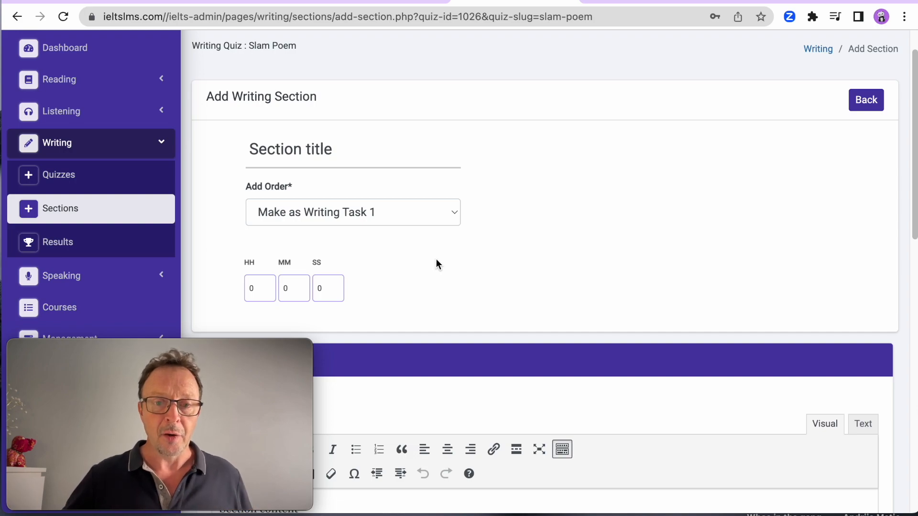
pyautogui.click(453, 216)
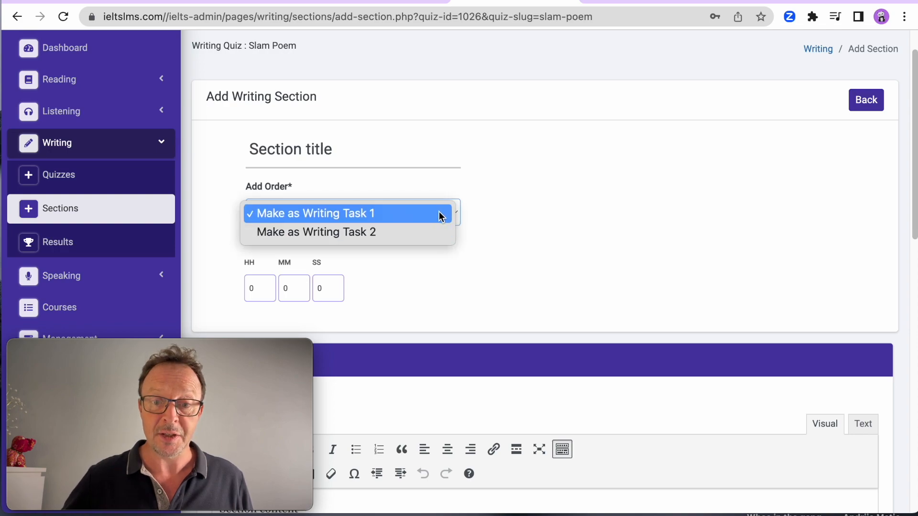
pyautogui.click(519, 213)
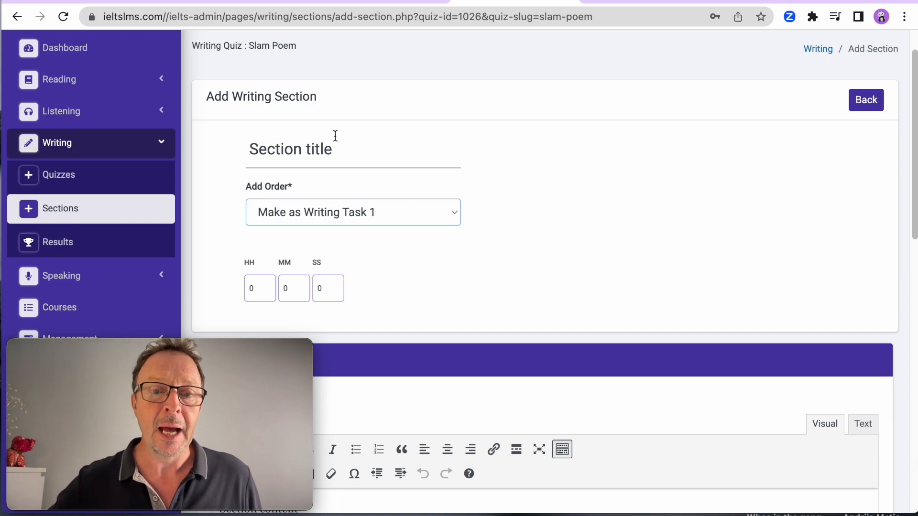
# - Title the writing section "Summary" and set its time limit to 30 minutes
pyautogui.moveTo(339, 148); pyautogui.dragTo(193, 150)
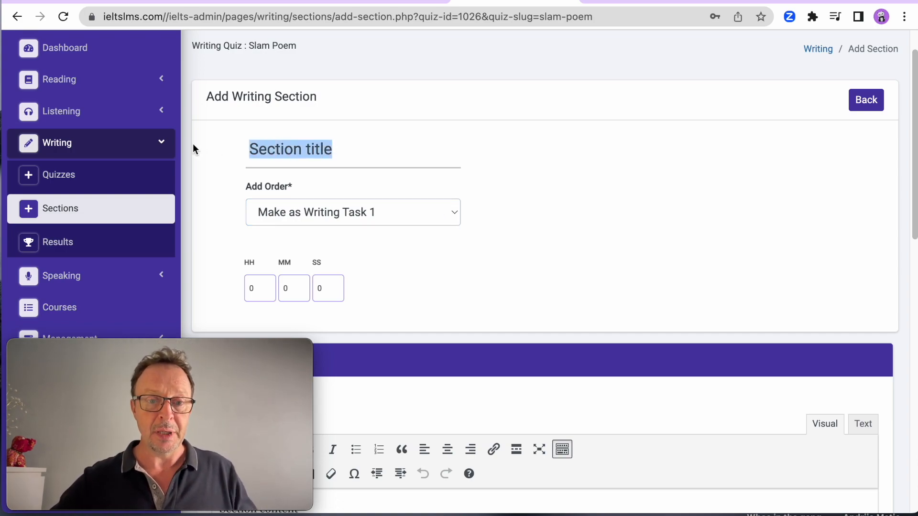
pyautogui.write('Summary')
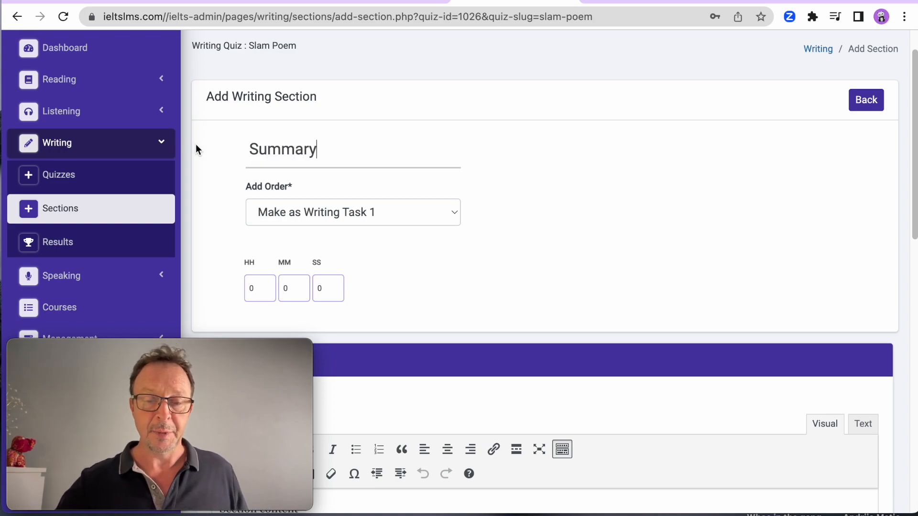
pyautogui.doubleClick(287, 288)
pyautogui.write('30')
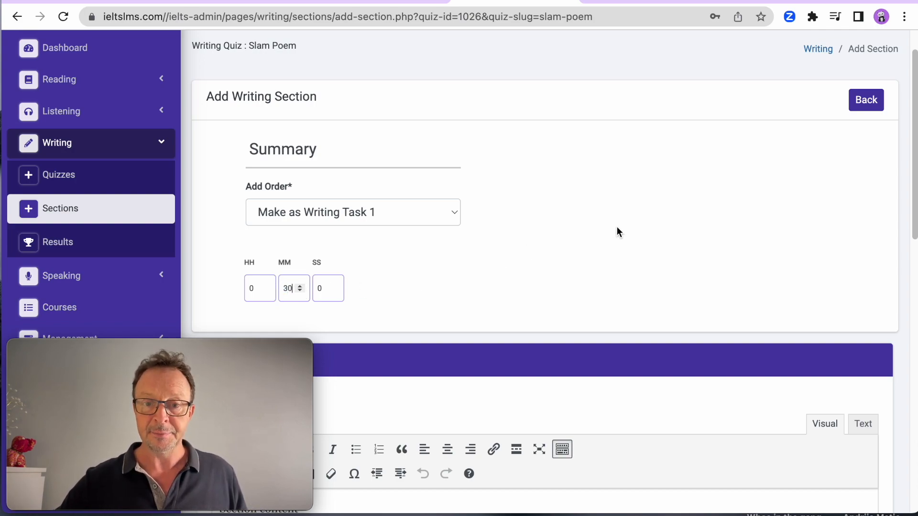
# - Replace the placeholder section content with the instruction "Watch the video and summarise the main points."
pyautogui.scroll(-5, 620, 225)
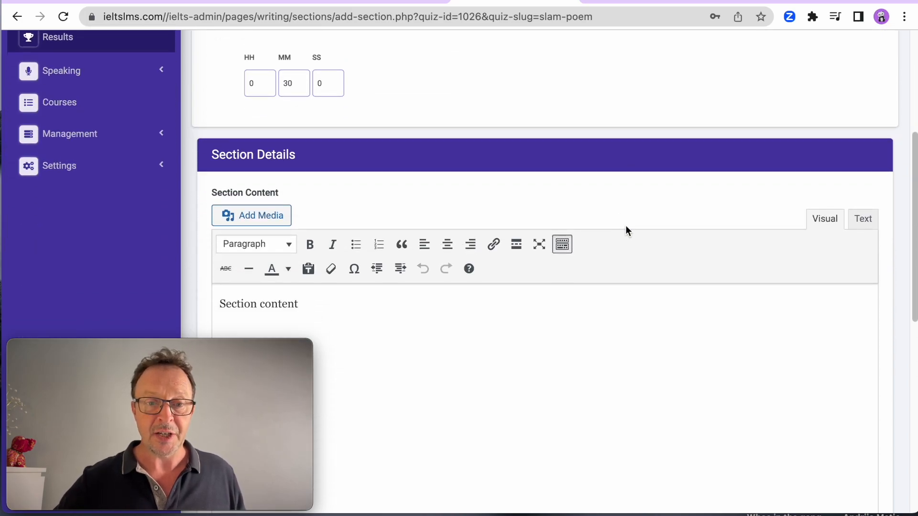
pyautogui.scroll(-3, 626, 225)
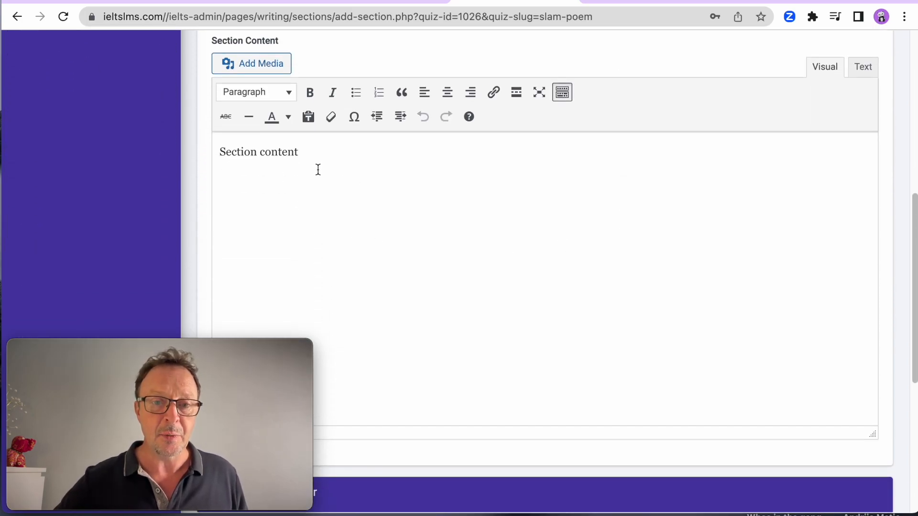
pyautogui.scroll(2, 373, 182)
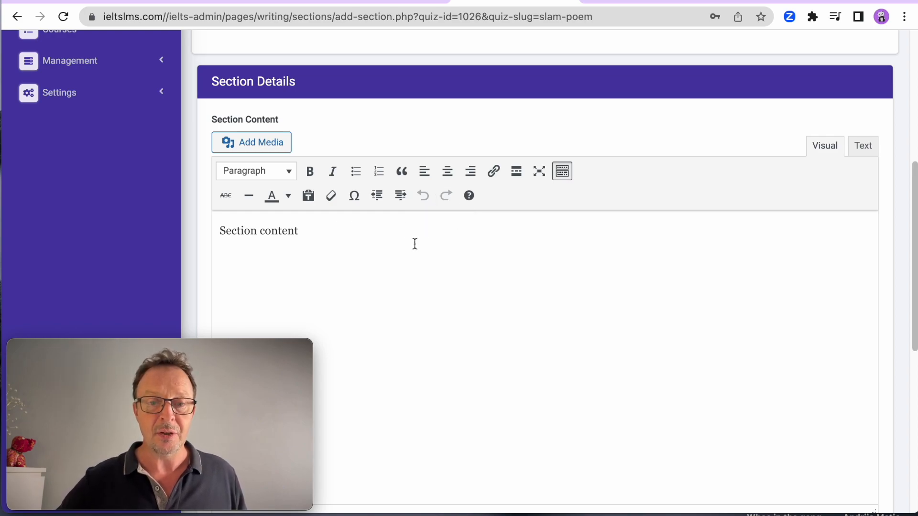
pyautogui.scroll(1, 383, 248)
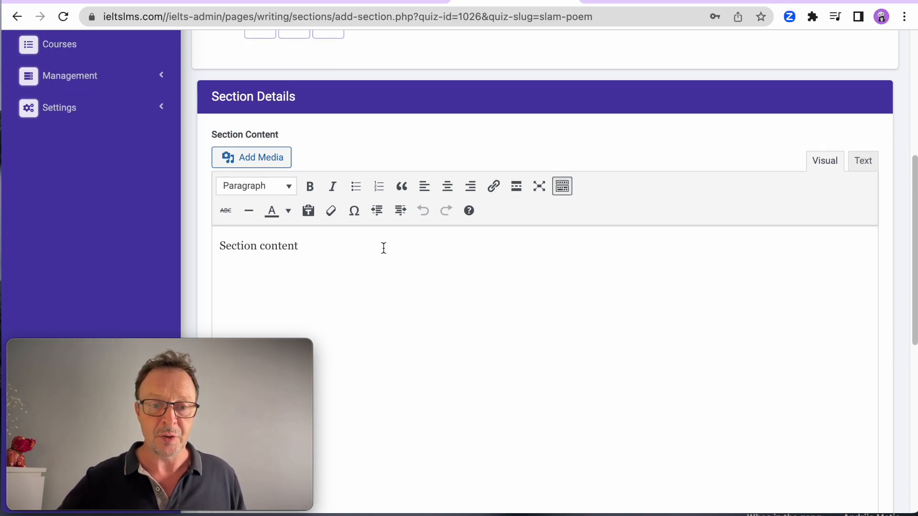
pyautogui.moveTo(306, 246); pyautogui.dragTo(197, 244)
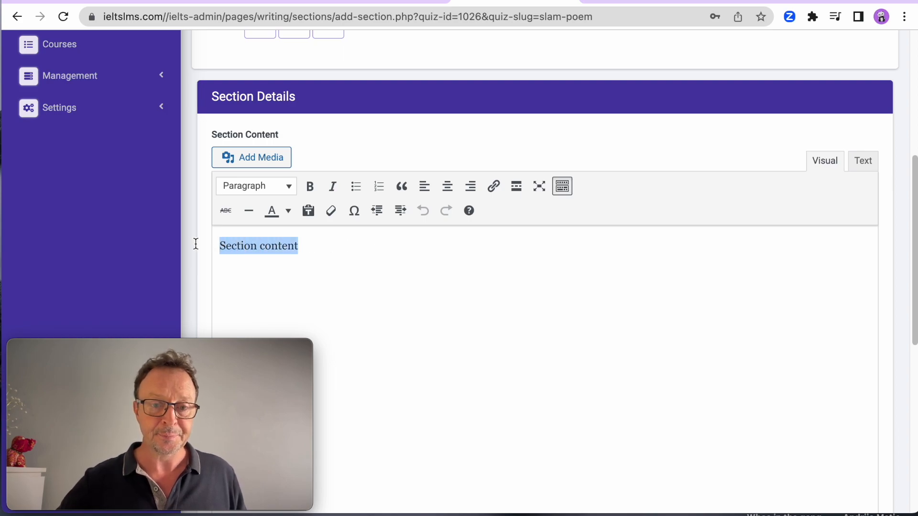
pyautogui.write('Watc')
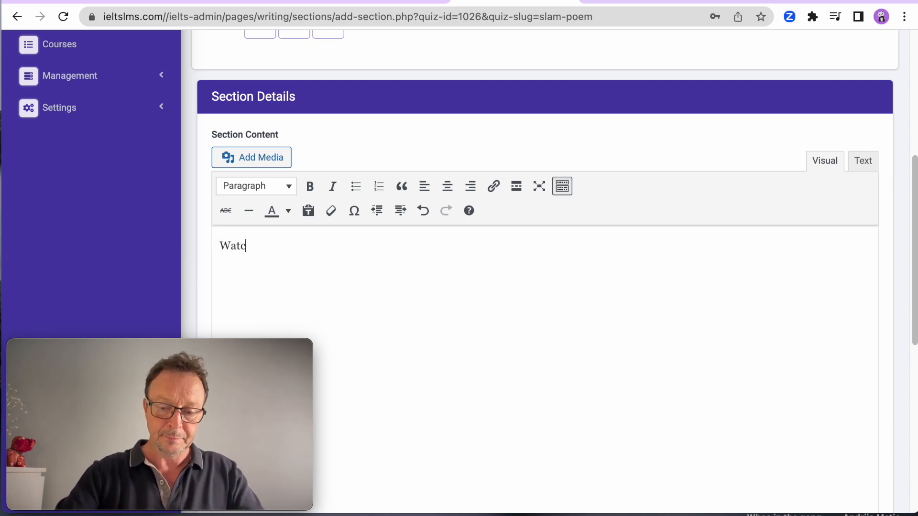
pyautogui.write('h the vi')
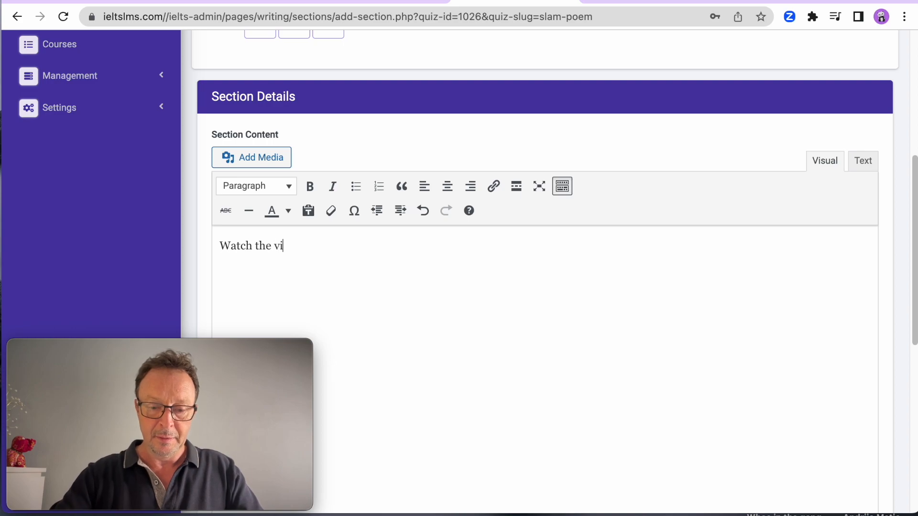
pyautogui.write('deo and ')
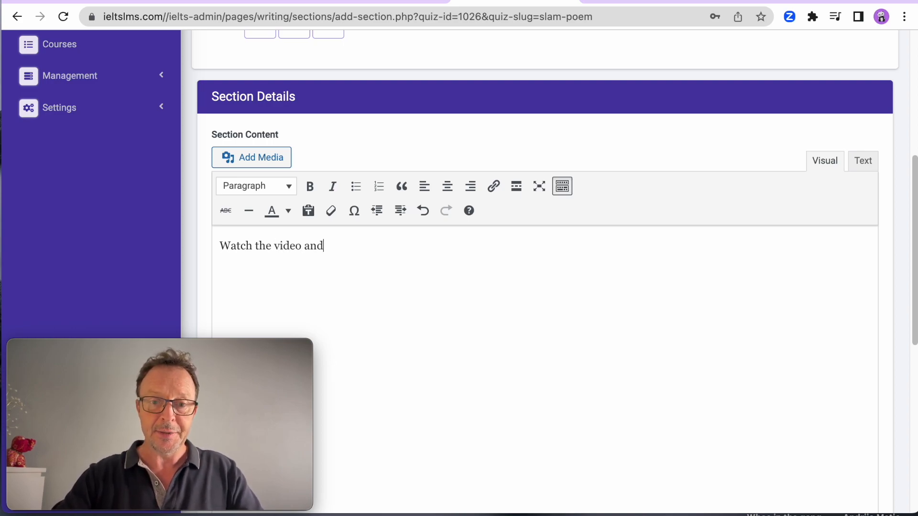
pyautogui.write('summar')
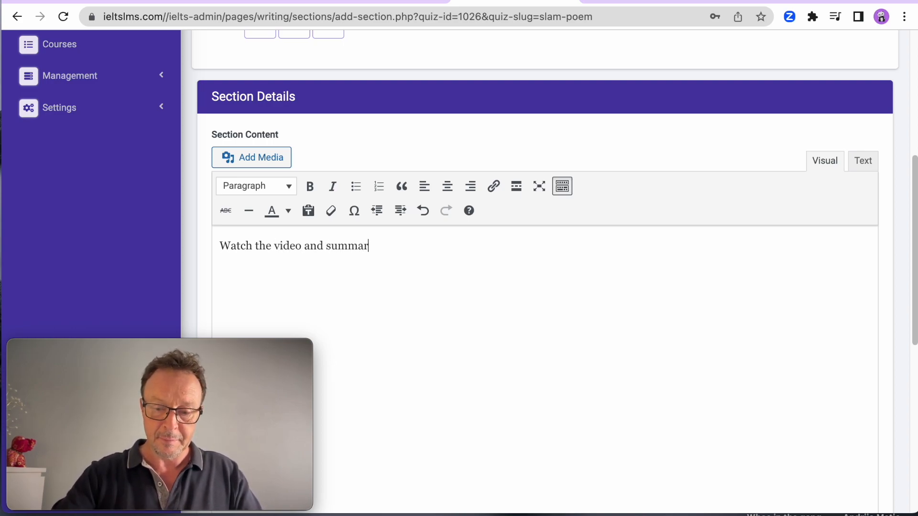
pyautogui.write('ise the moa')
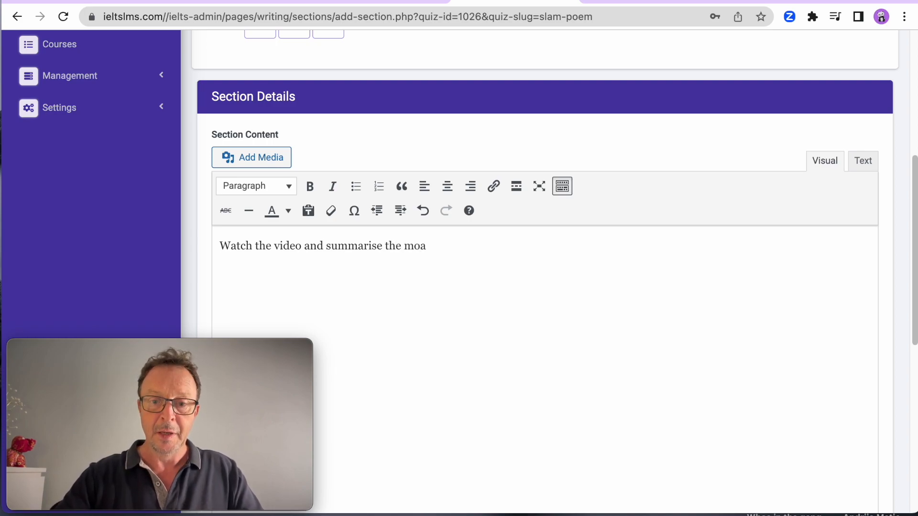
pyautogui.press('BackSpace')
pyautogui.press('BackSpace')
pyautogui.write('ain p')
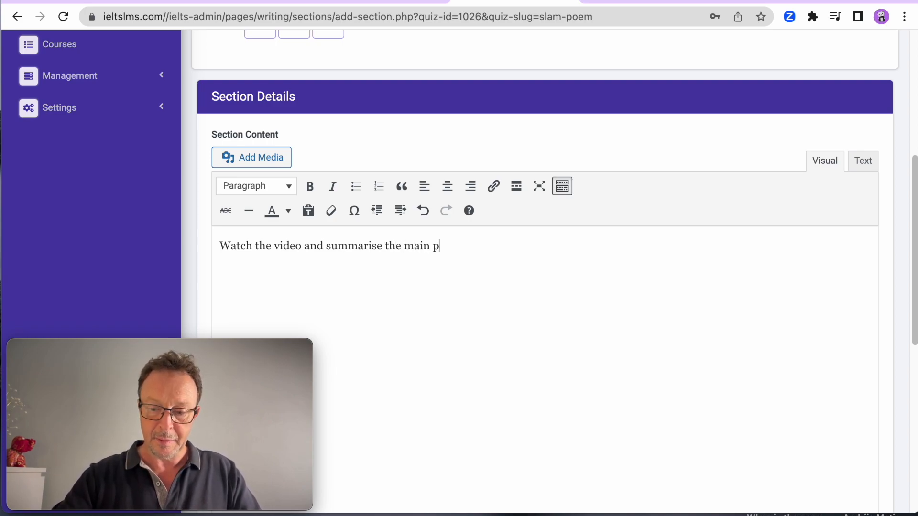
pyautogui.write('oints.')
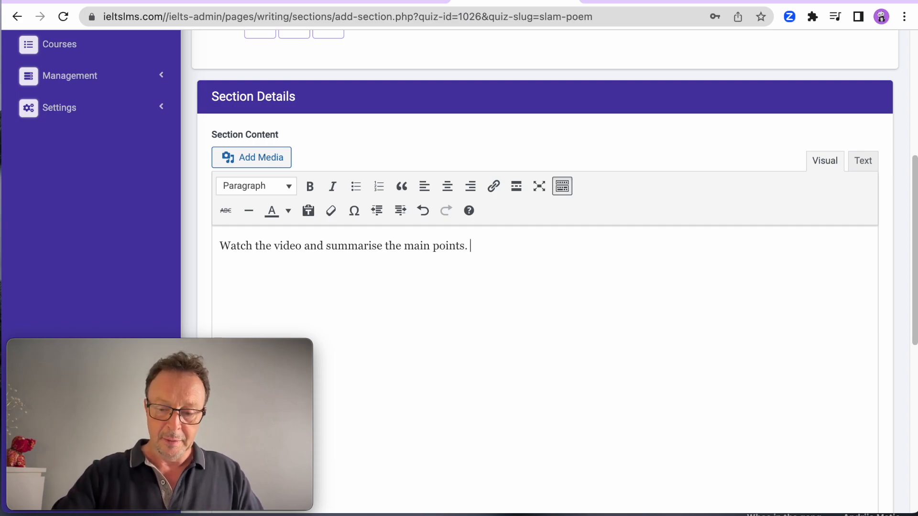
# - Add the sentence "In the next section you will write your own poem, so try and so this carefully." after the instruction
pyautogui.write(' In')
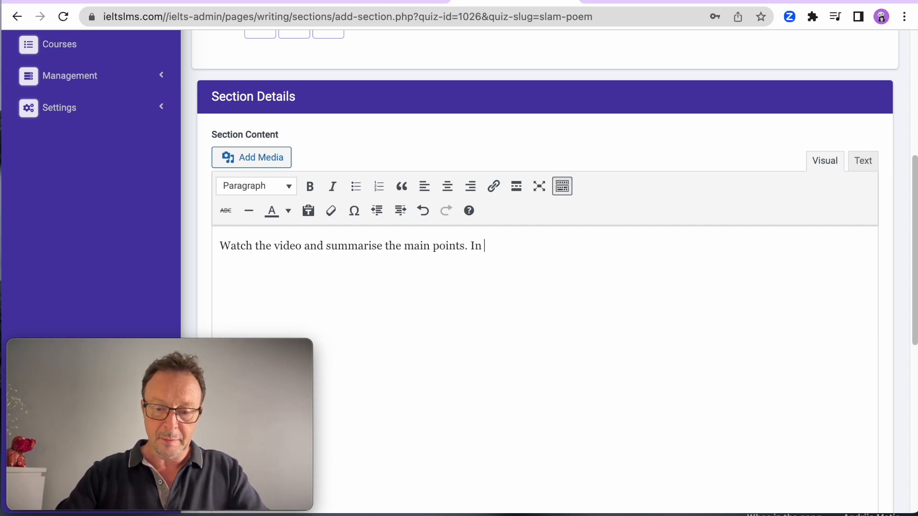
pyautogui.write(' the next se')
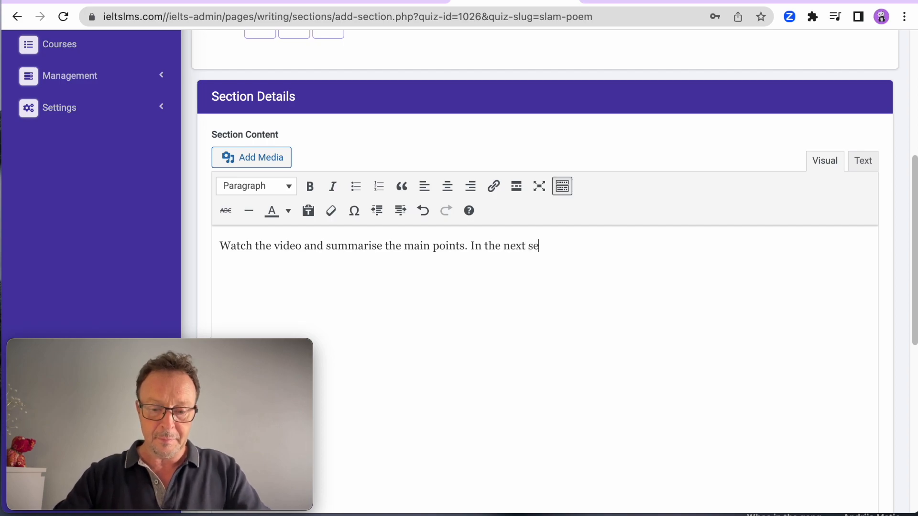
pyautogui.write('ction you')
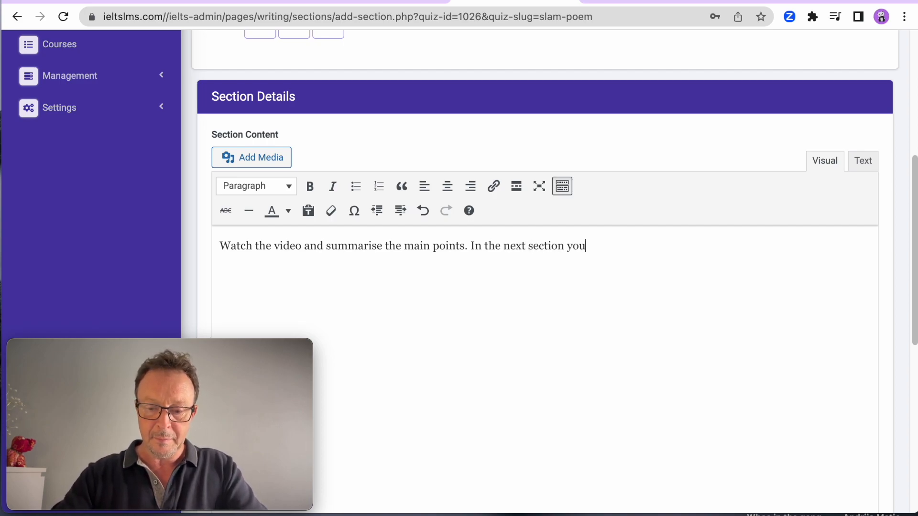
pyautogui.write(' will wri')
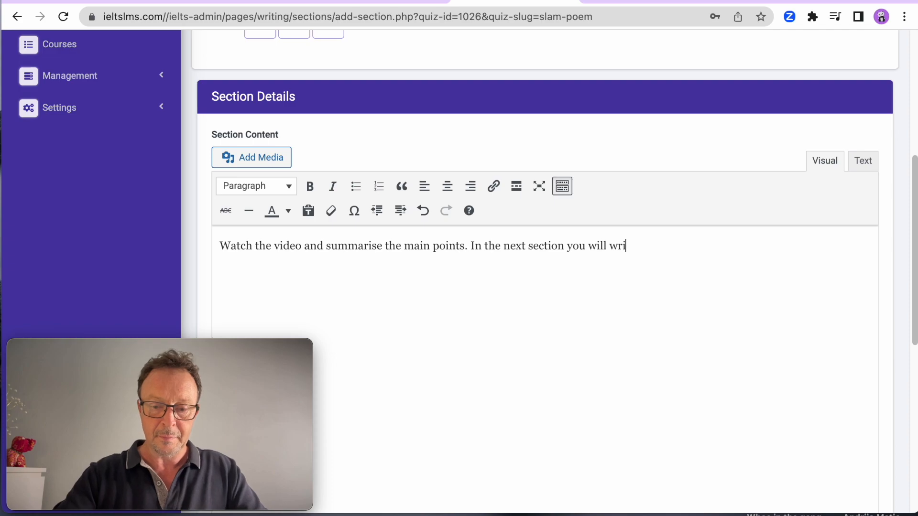
pyautogui.write('te your own poem')
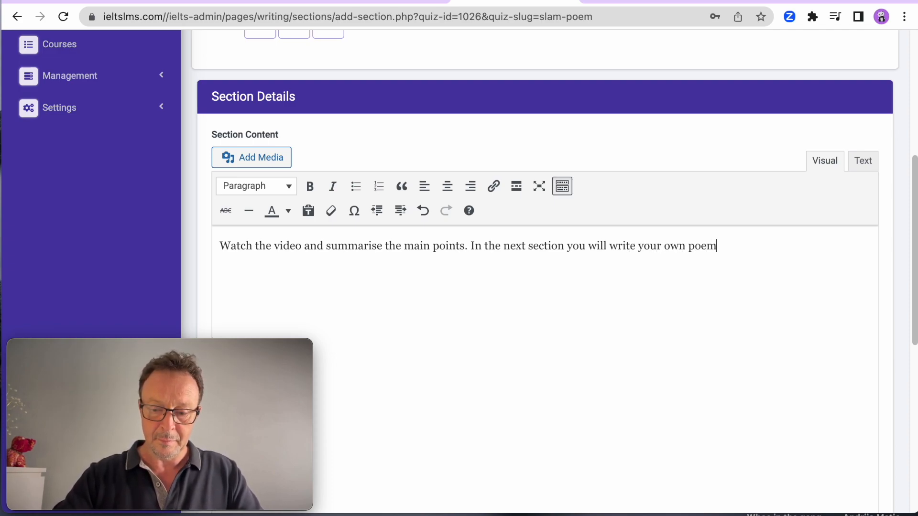
pyautogui.write(', so try a')
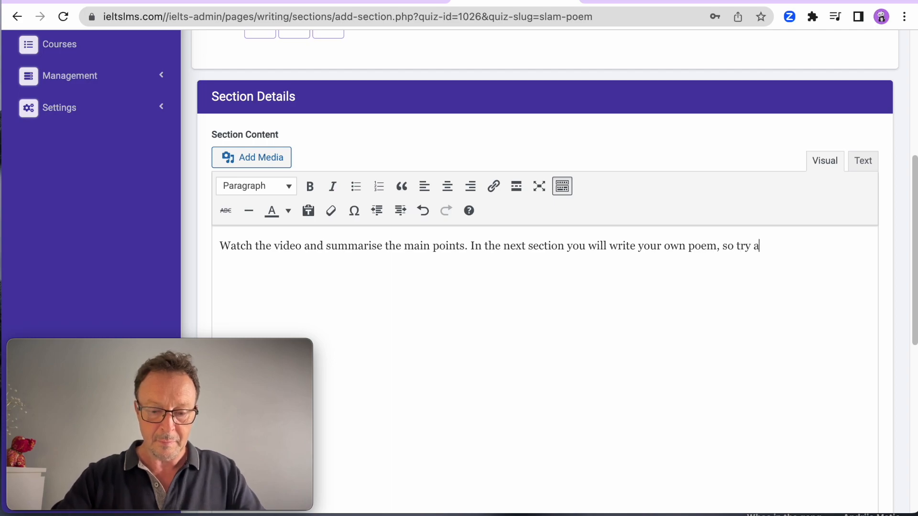
pyautogui.write('nd so this c')
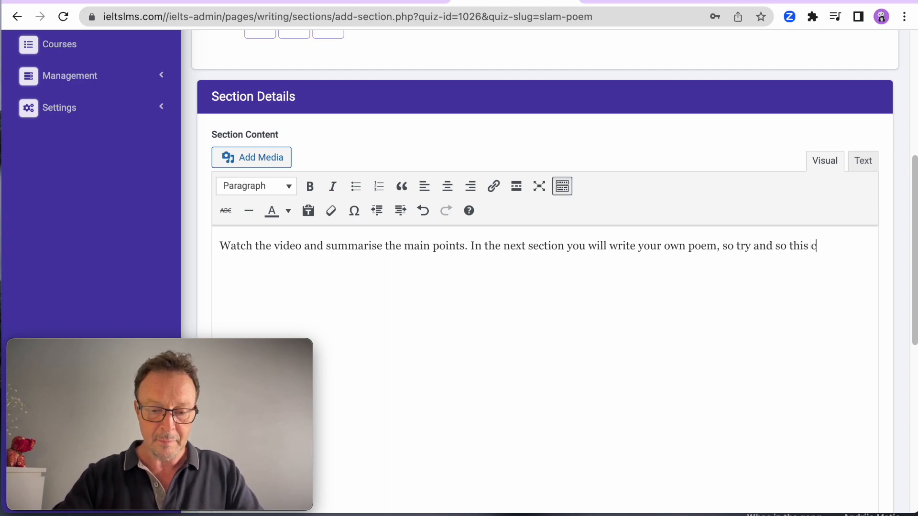
pyautogui.write('arefullly')
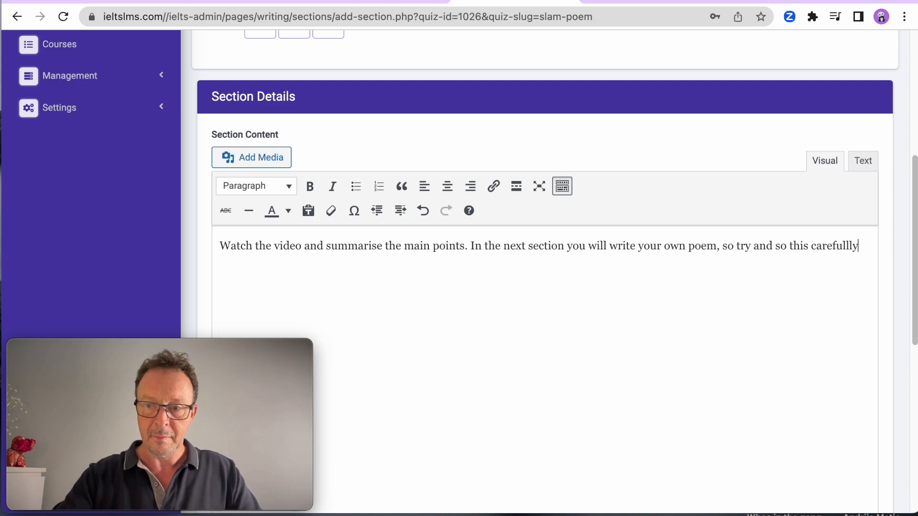
pyautogui.press('BackSpace')
pyautogui.press('BackSpace')
pyautogui.write('y.')
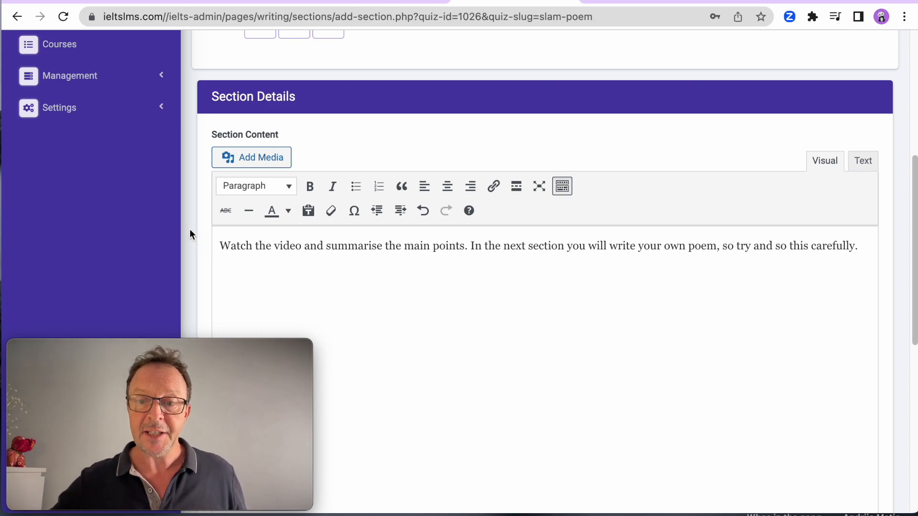
# - Split the sentence starting "In the next section" into its own paragraph and correct "so this" to "do this"
pyautogui.click(472, 248)
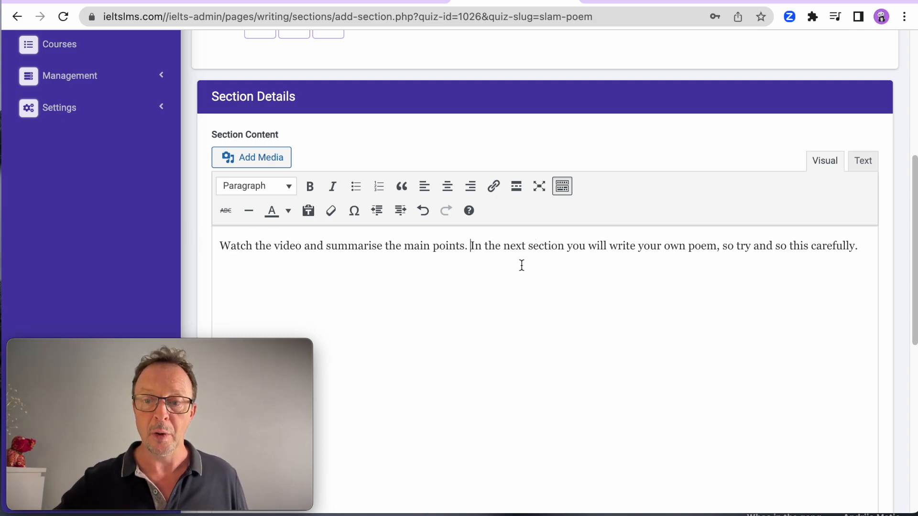
pyautogui.press('Return')
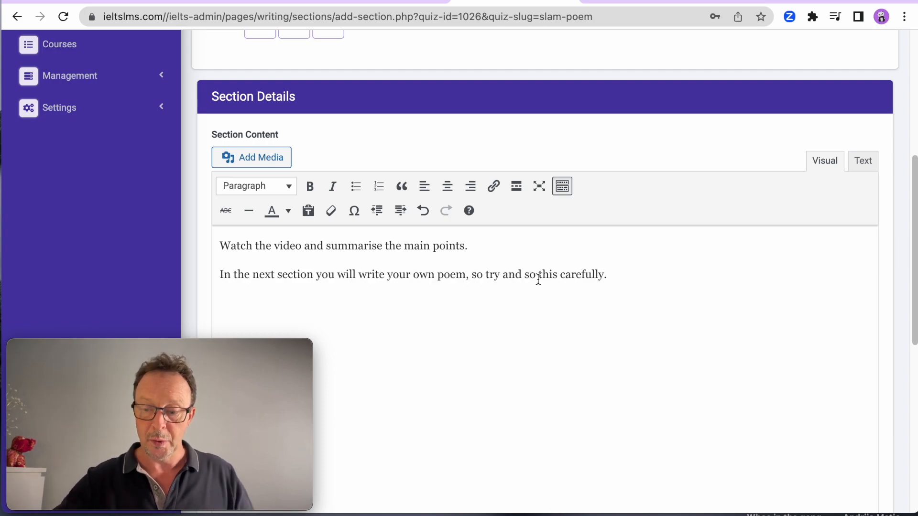
pyautogui.press('BackSpace')
pyautogui.write('d')
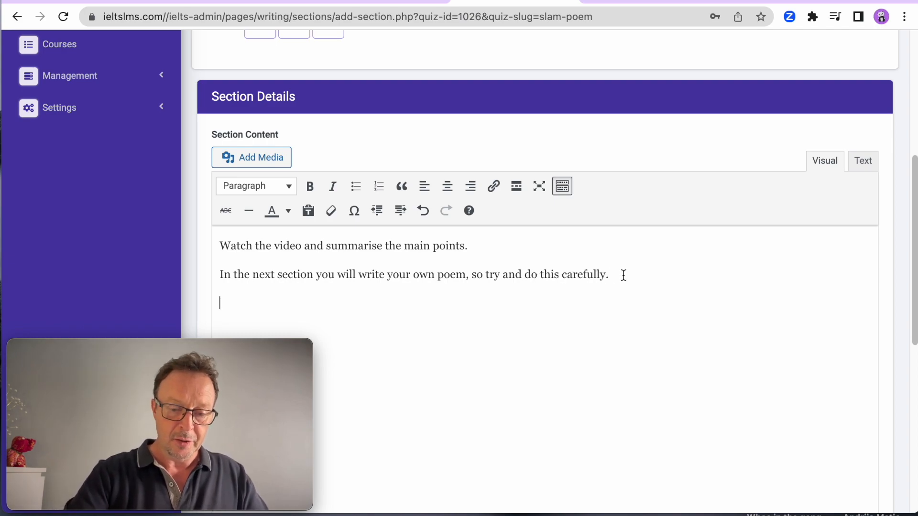
# - Add a third paragraph to the section content reading "You should write about 100 words."
pyautogui.click(623, 276)
pyautogui.press('Return')
pyautogui.write('You sh')
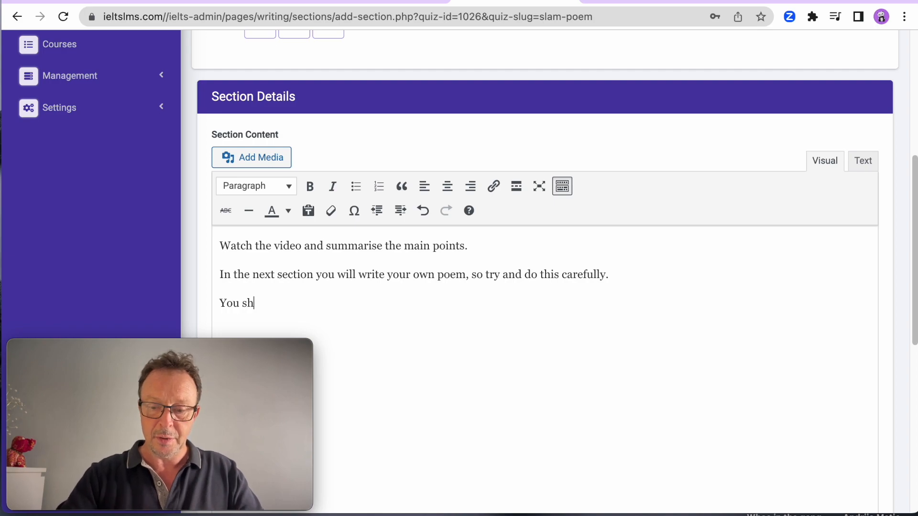
pyautogui.write('ould write')
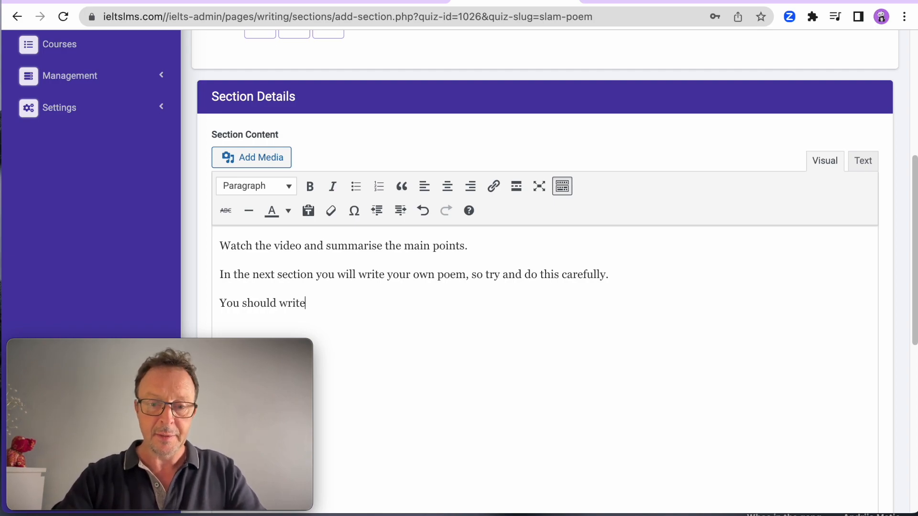
pyautogui.write(' about ')
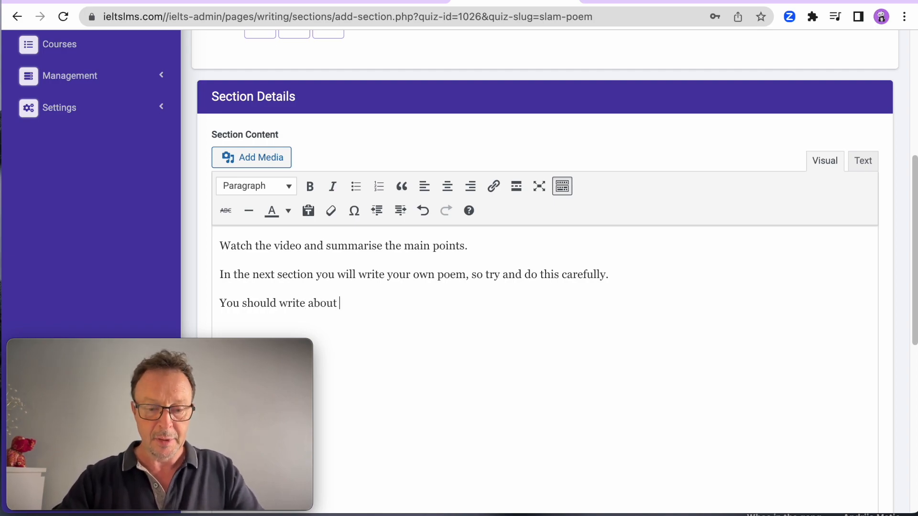
pyautogui.write('100 words.')
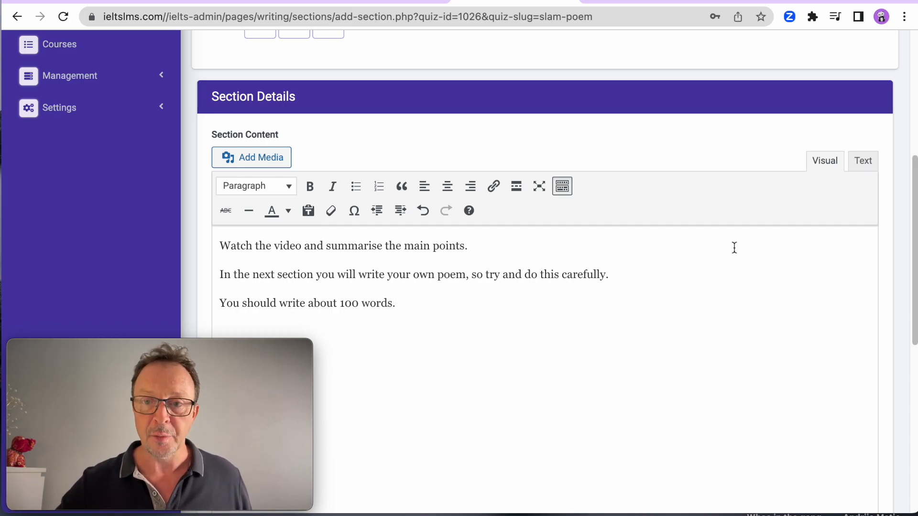
# - Switch to the YouTube page of the "Become a slam poet in five steps" video and copy its embed code
pyautogui.click(664, 3)
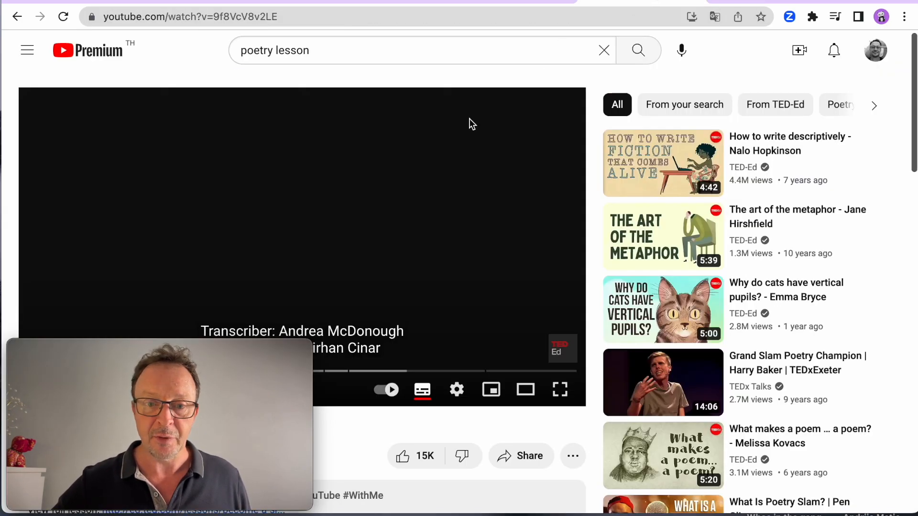
pyautogui.moveTo(450, 371); pyautogui.dragTo(374, 374)
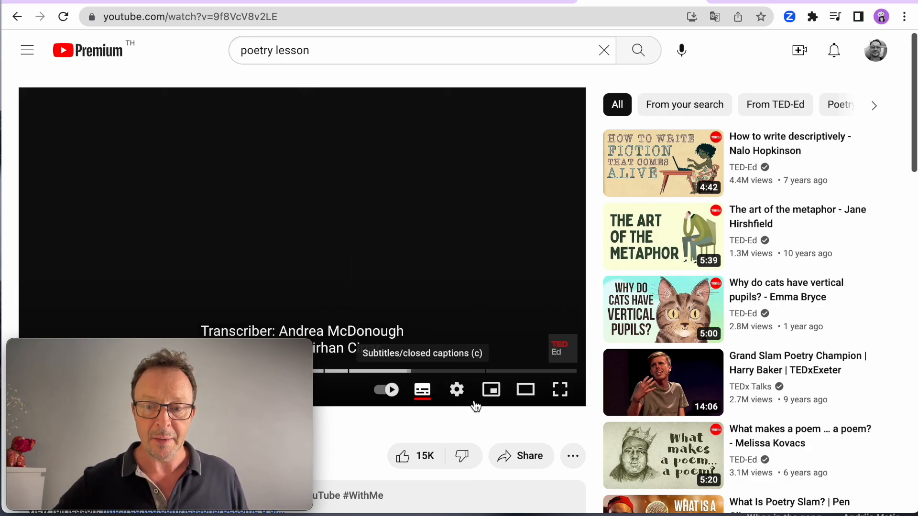
pyautogui.click(528, 458)
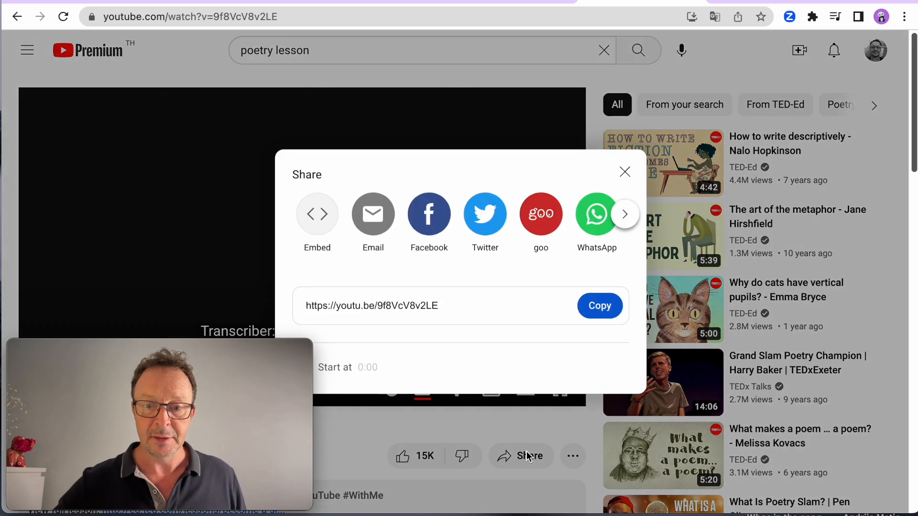
pyautogui.click(317, 216)
pyautogui.click(803, 382)
pyautogui.click(817, 388)
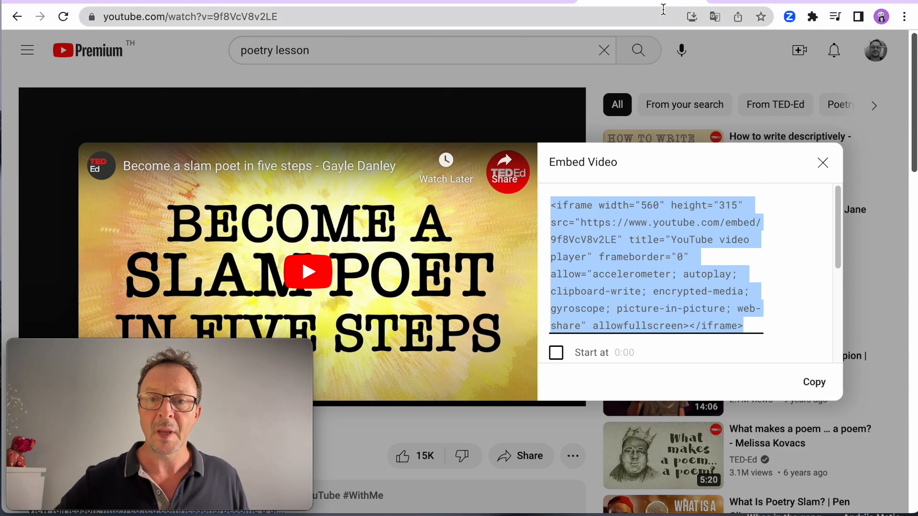
# - Return to the section editor and paste the YouTube embed code as HTML above the first paragraph, then preview the embedded video
pyautogui.click(499, 2)
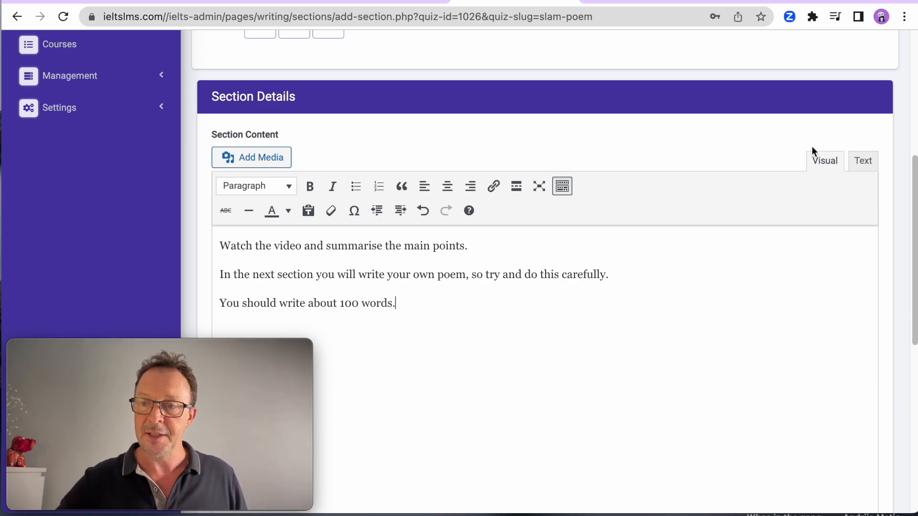
pyautogui.click(861, 163)
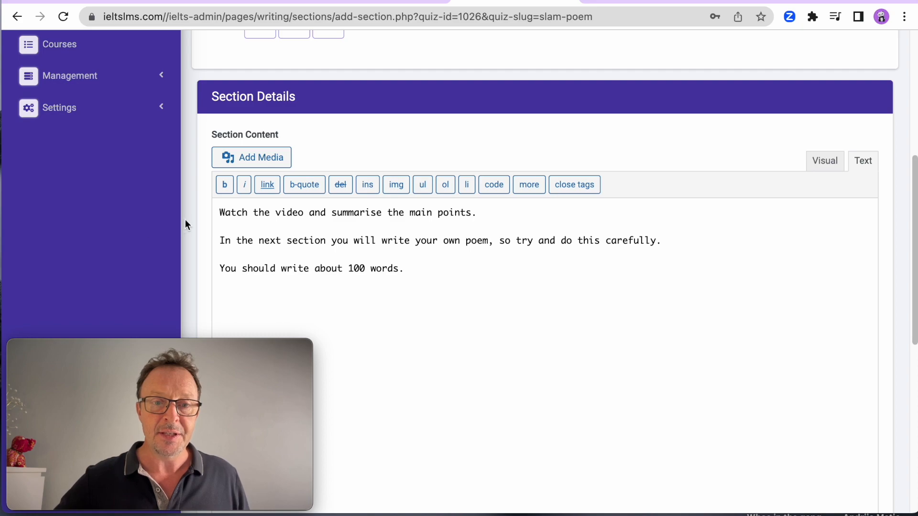
pyautogui.click(219, 213)
pyautogui.press('Return')
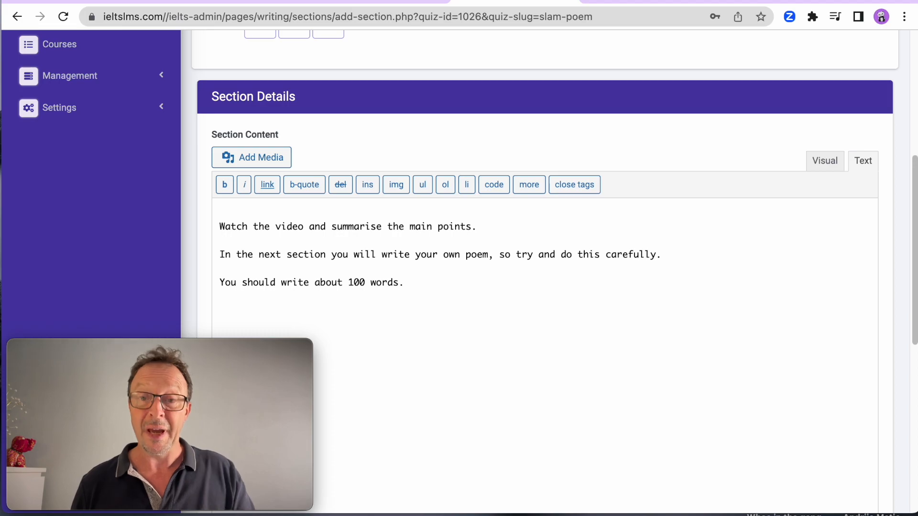
pyautogui.press('super+v')
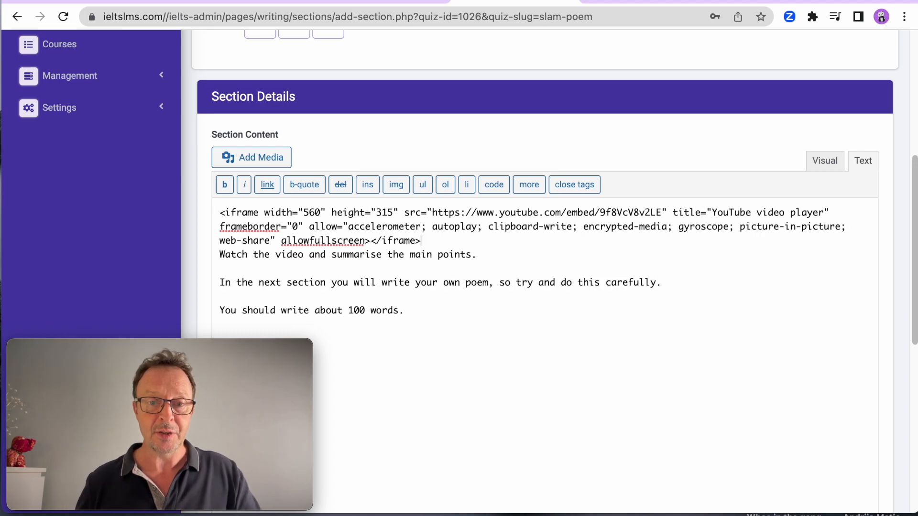
pyautogui.press('Return')
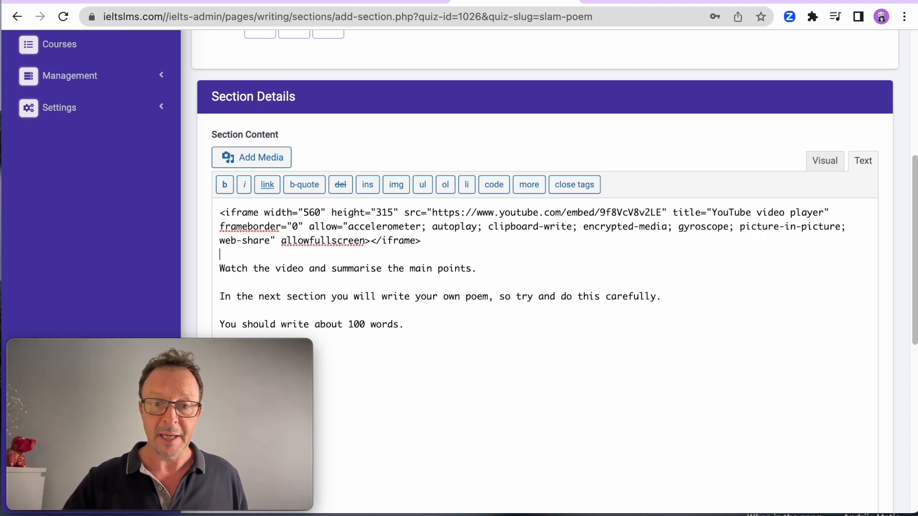
pyautogui.click(823, 165)
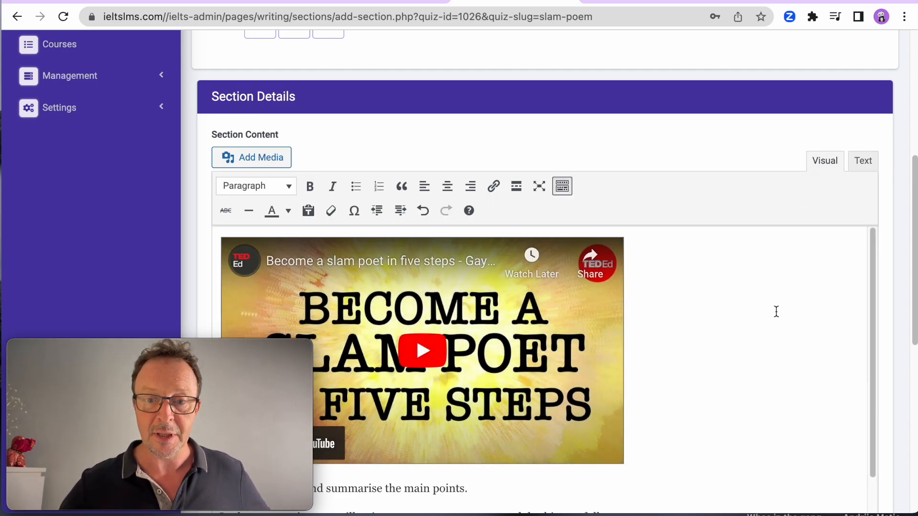
pyautogui.scroll(-2, 771, 313)
pyautogui.scroll(2, 771, 311)
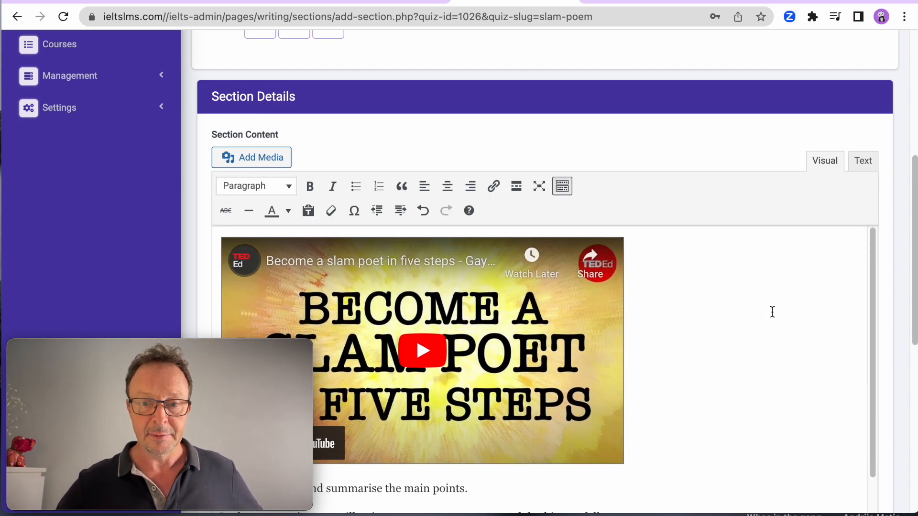
pyautogui.scroll(-1, 773, 310)
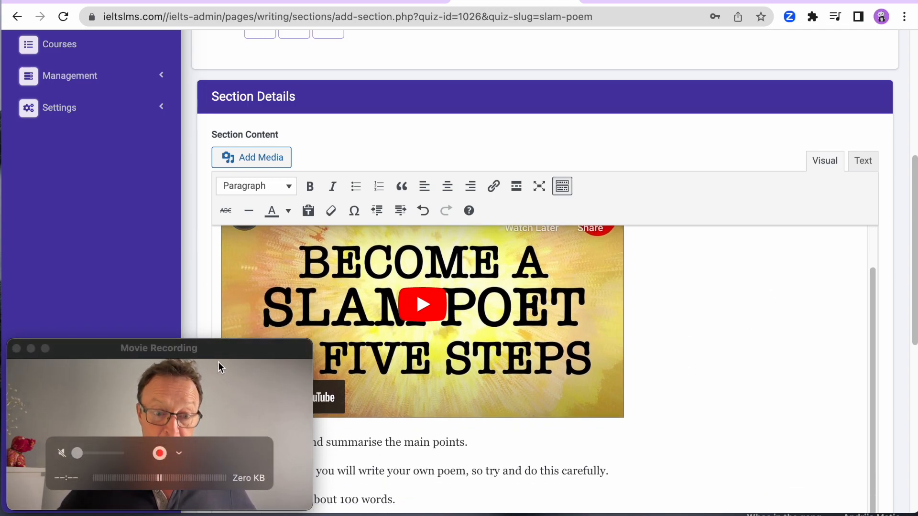
# - Enable the Sample Answer option to show its editor, and disable it again
pyautogui.moveTo(222, 352); pyautogui.dragTo(805, 345)
pyautogui.scroll(-3, 241, 373)
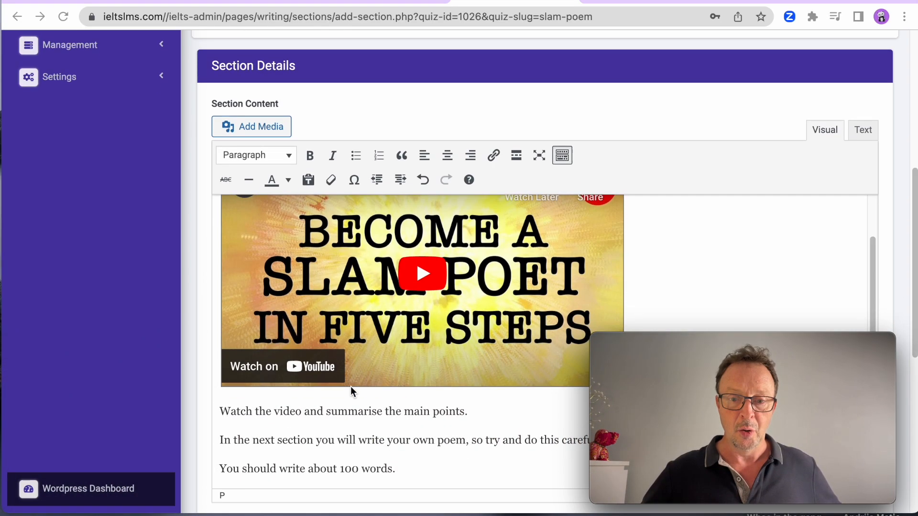
pyautogui.scroll(-6, 412, 366)
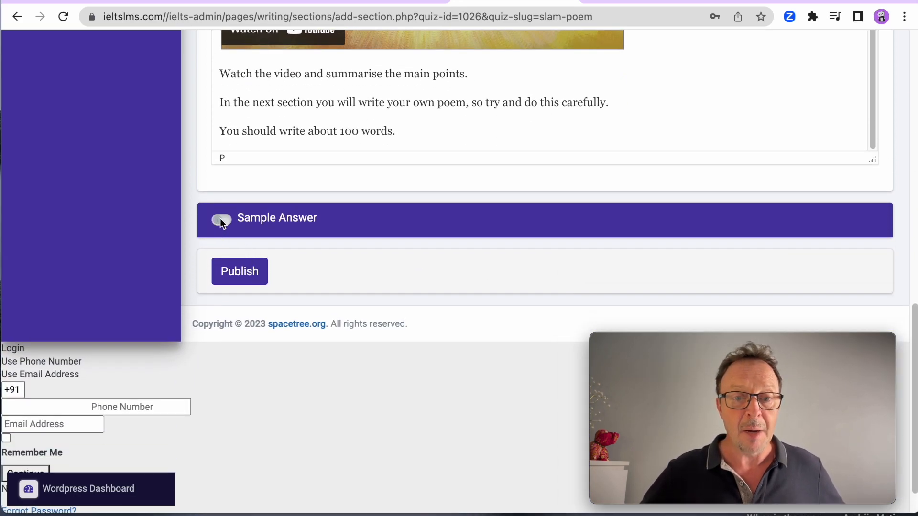
pyautogui.click(226, 220)
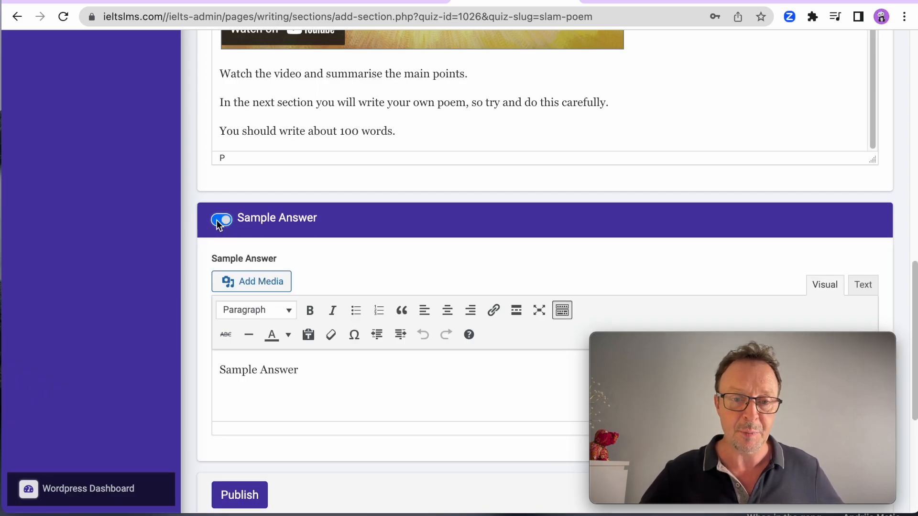
pyautogui.click(223, 221)
# - Review the Summary section's settings and content, and publish the section
pyautogui.scroll(15, 314, 260)
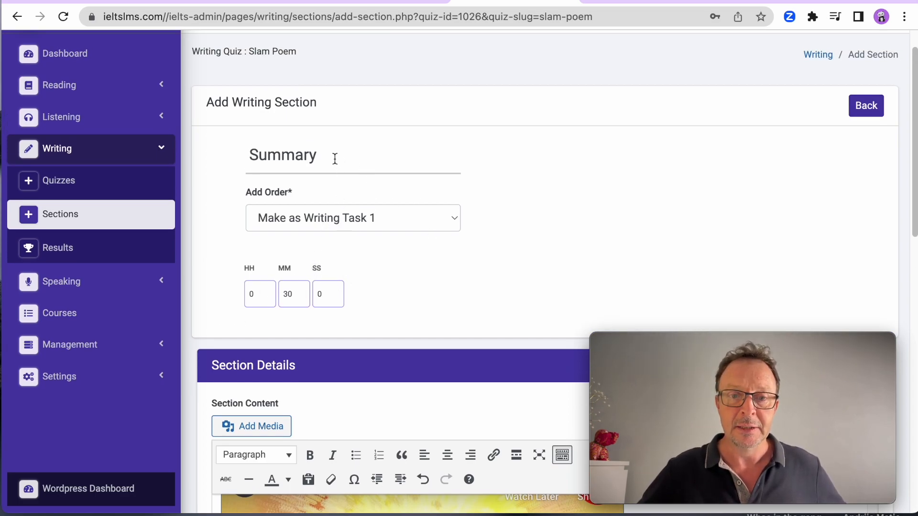
pyautogui.scroll(-15, 349, 187)
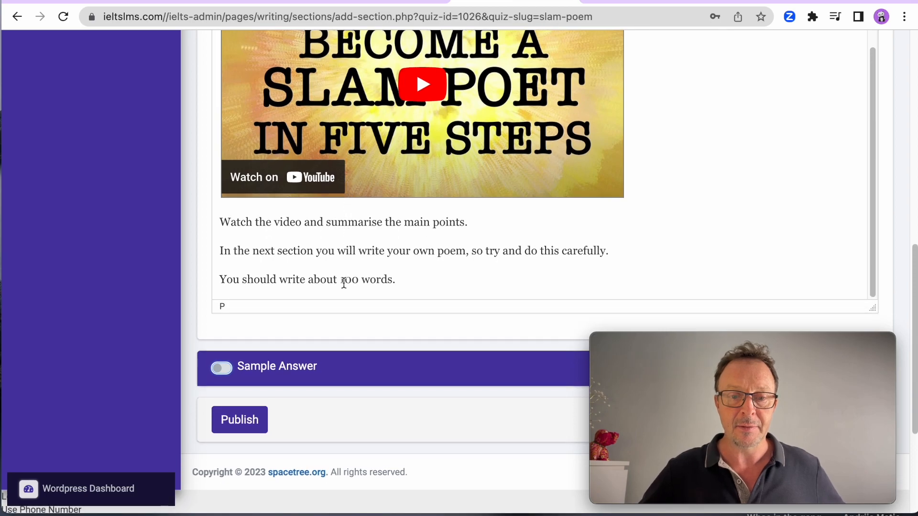
pyautogui.click(237, 424)
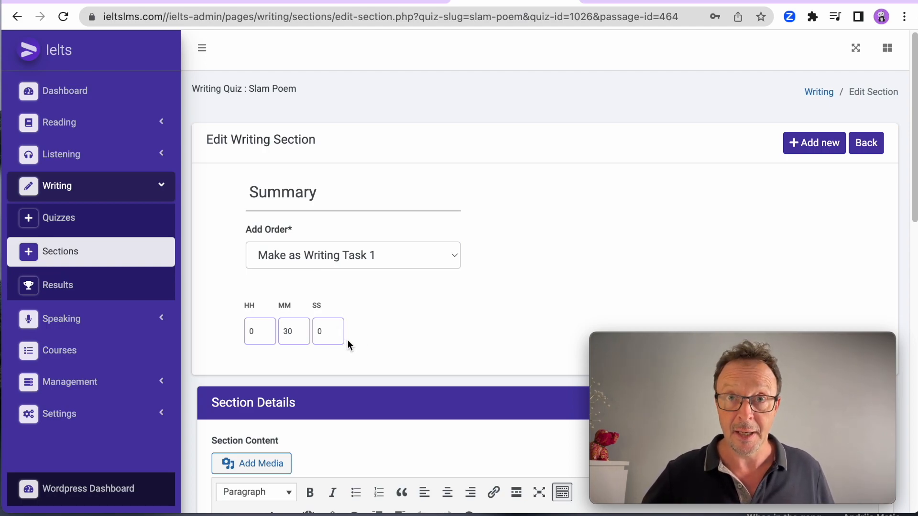
pyautogui.scroll(-4, 353, 343)
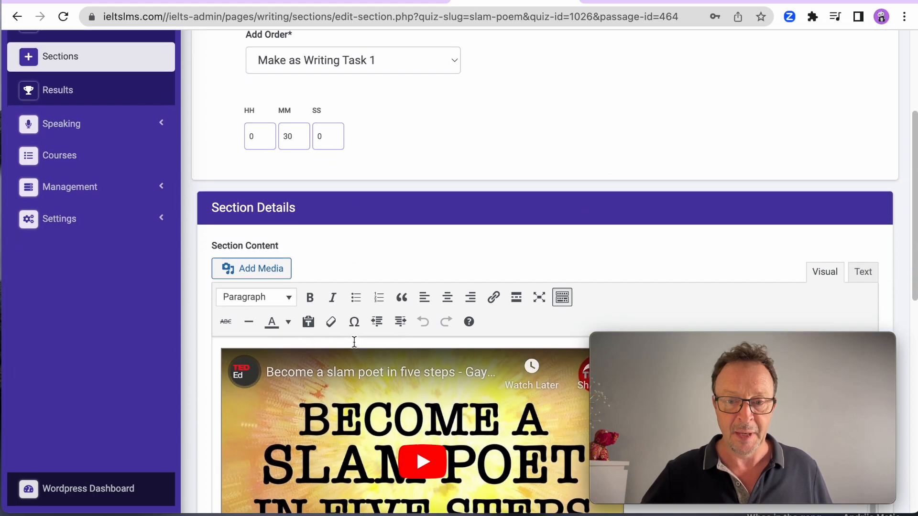
pyautogui.scroll(3, 352, 343)
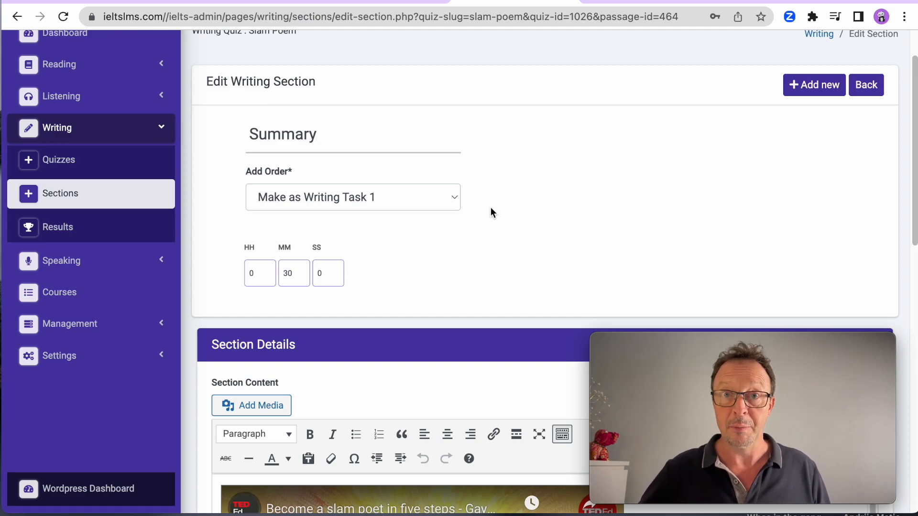
pyautogui.scroll(3, 715, 216)
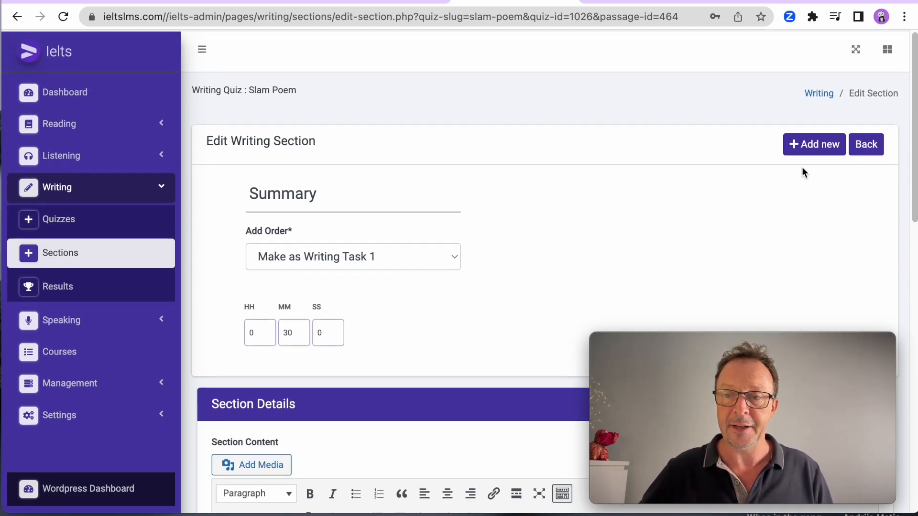
# - Add another writing section to the Slam Poem quiz and title it "Your Poem"
pyautogui.click(819, 144)
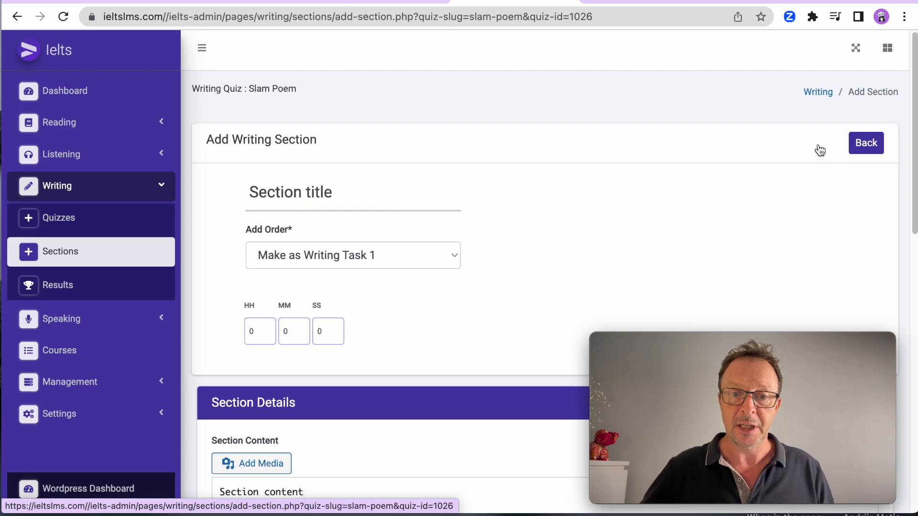
pyautogui.moveTo(359, 192); pyautogui.dragTo(221, 185)
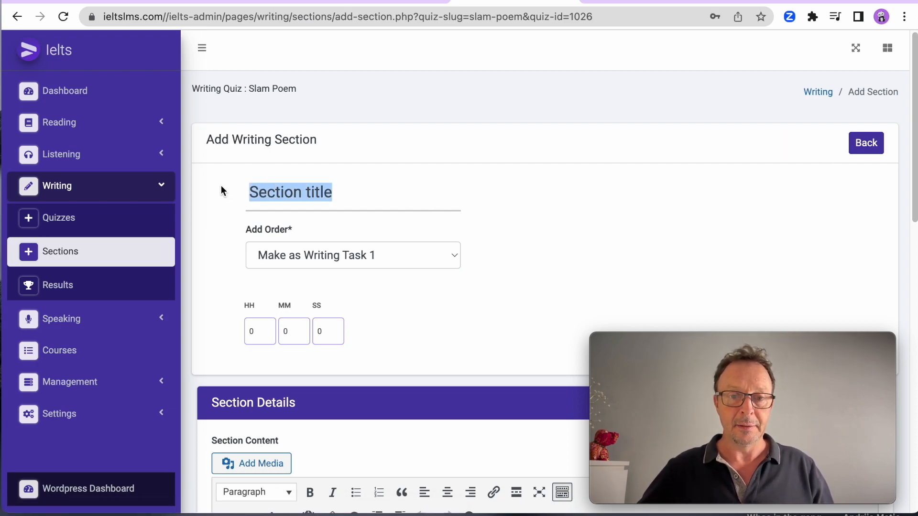
pyautogui.write('Your Poem')
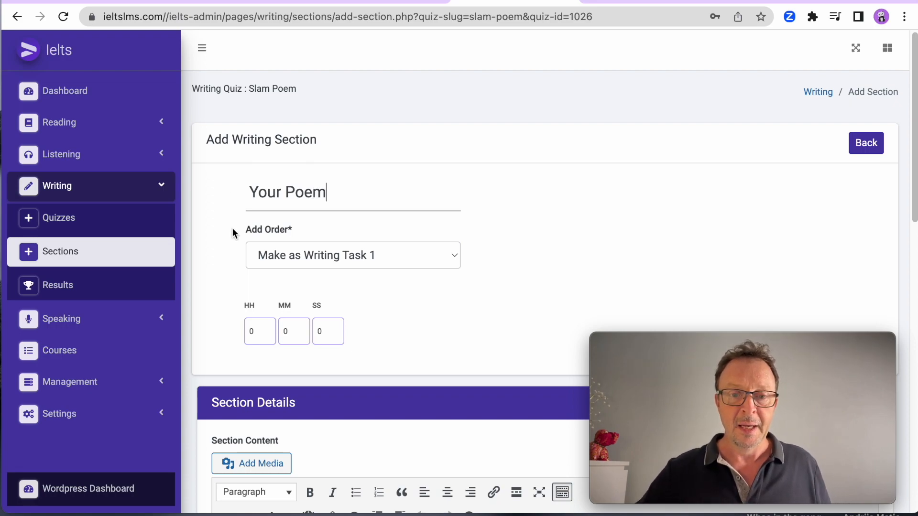
# - Make the Your Poem section Writing Task 2 and set its time limit to 45 minutes
pyautogui.click(453, 255)
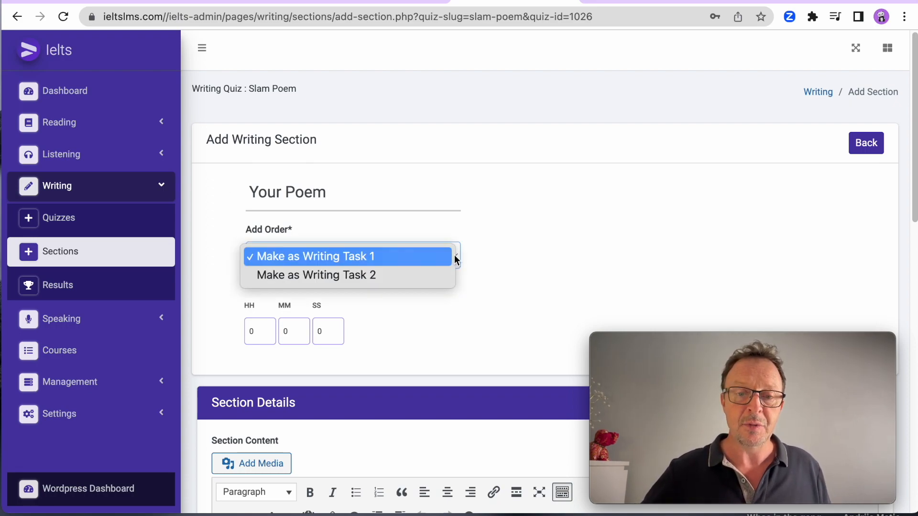
pyautogui.click(372, 277)
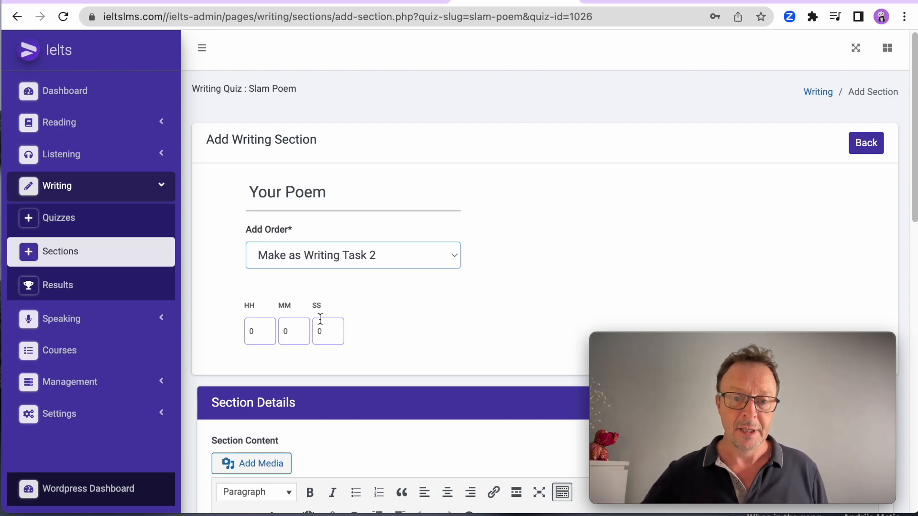
pyautogui.doubleClick(291, 333)
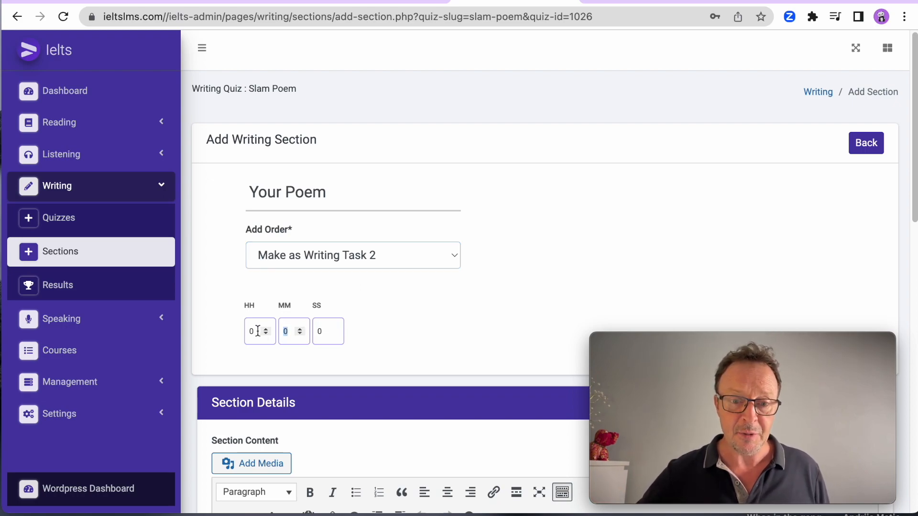
pyautogui.write('45')
# - Replace the placeholder section content with "Write your own slam poem here!"
pyautogui.scroll(-3, 416, 302)
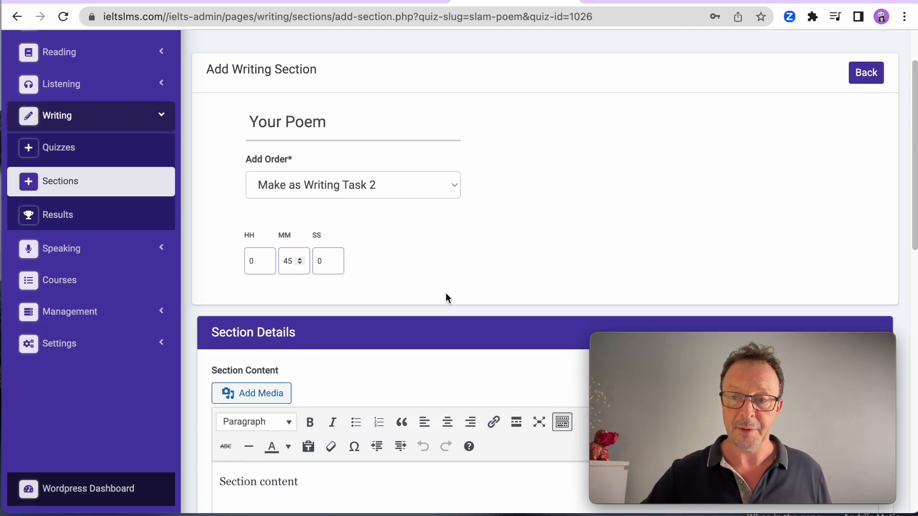
pyautogui.scroll(-8, 439, 301)
pyautogui.scroll(3, 436, 300)
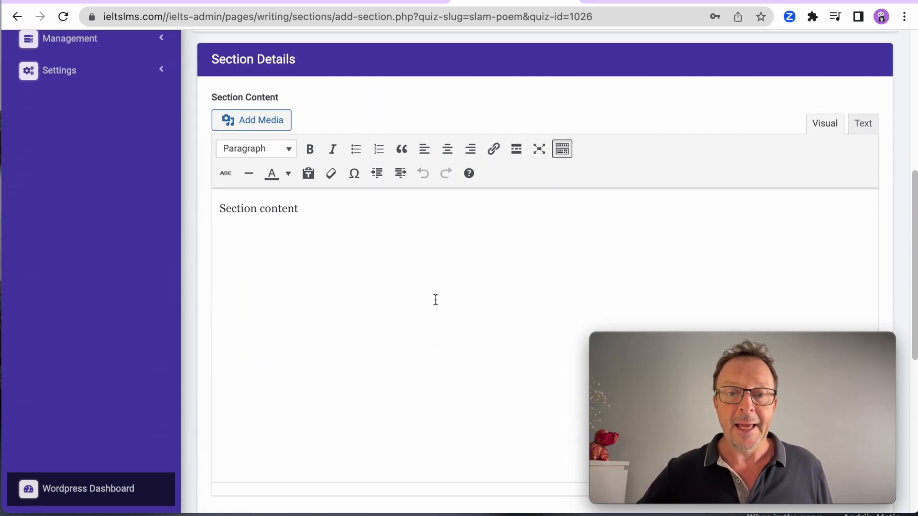
pyautogui.click(327, 212)
pyautogui.moveTo(324, 206); pyautogui.dragTo(190, 197)
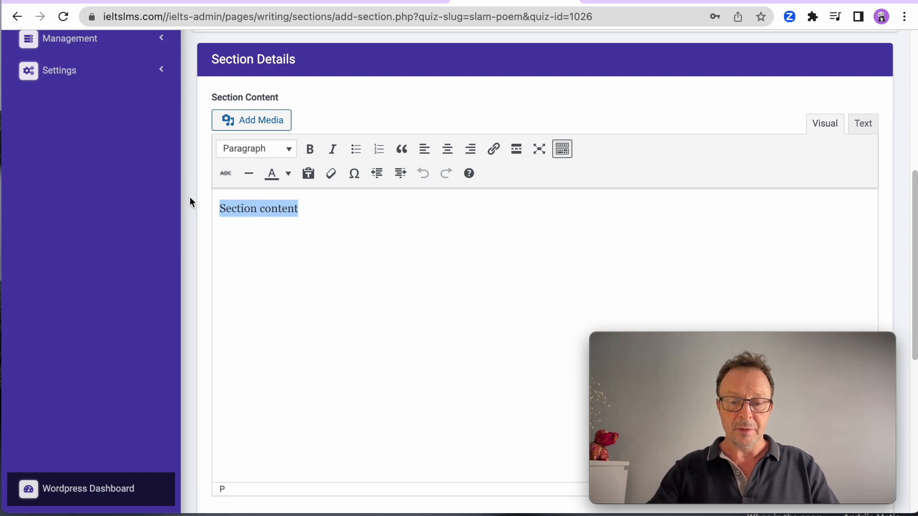
pyautogui.write('Wriye ty')
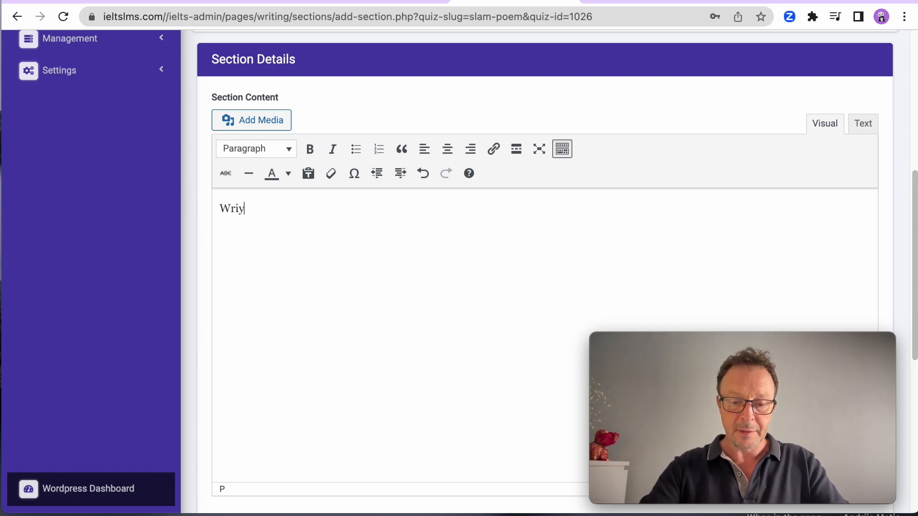
pyautogui.press('BackSpace')
pyautogui.press('BackSpace')
pyautogui.press('BackSpace')
pyautogui.press('BackSpace')
pyautogui.press('BackSpace')
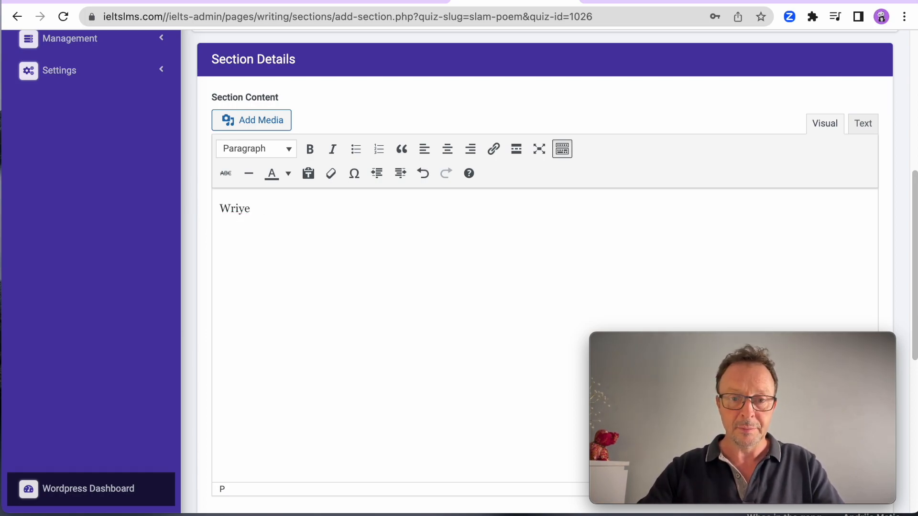
pyautogui.write('te')
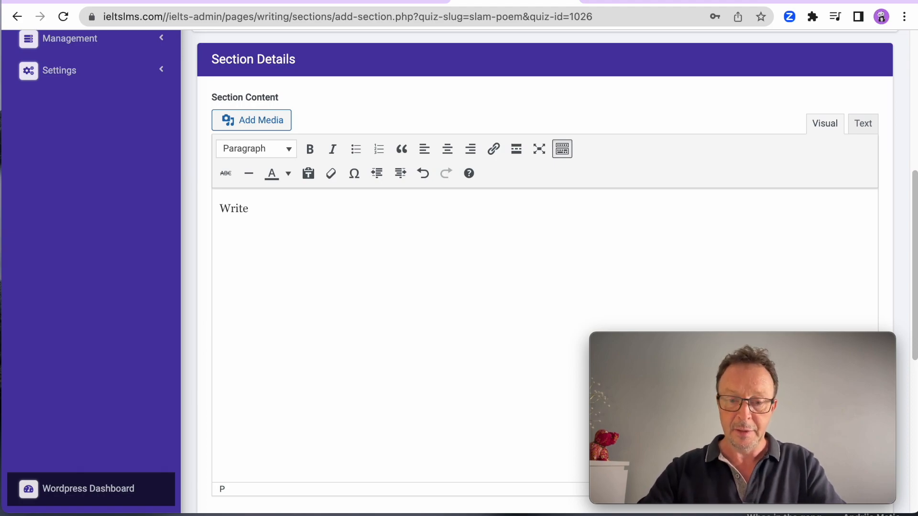
pyautogui.write(' your ')
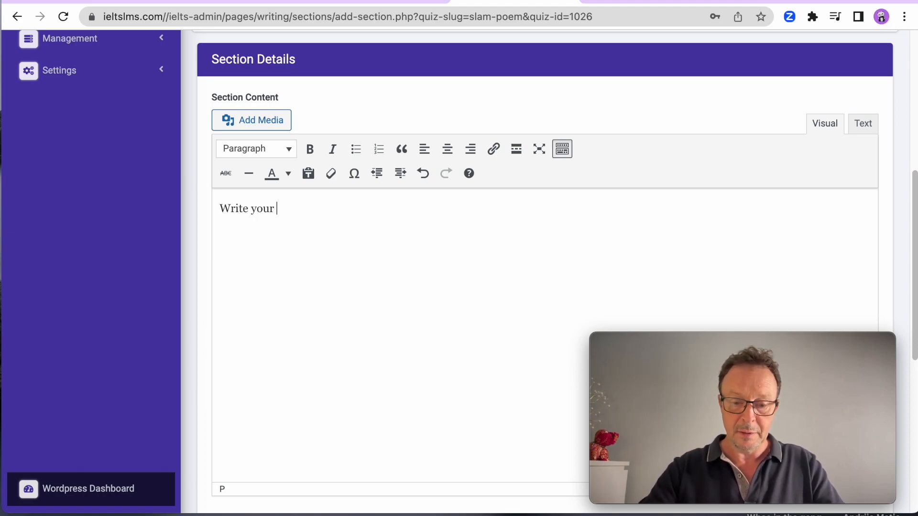
pyautogui.write('own sla')
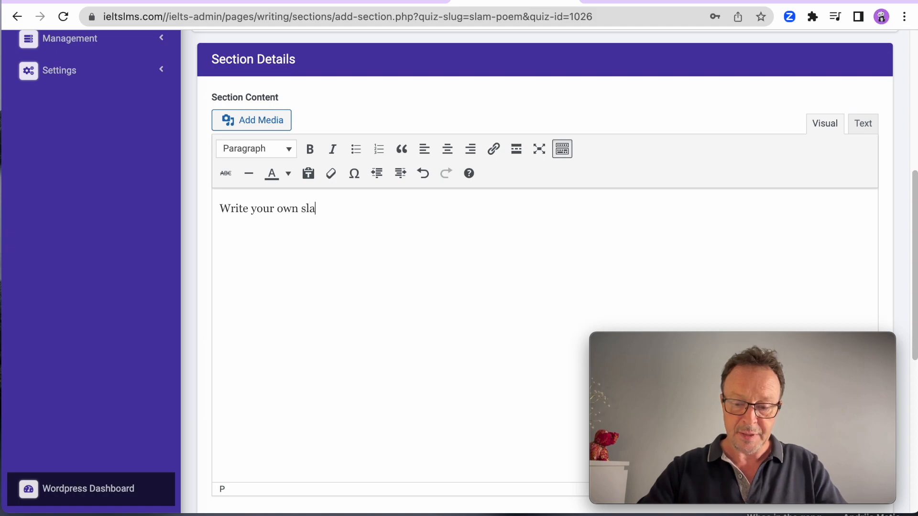
pyautogui.write('m poem here! ')
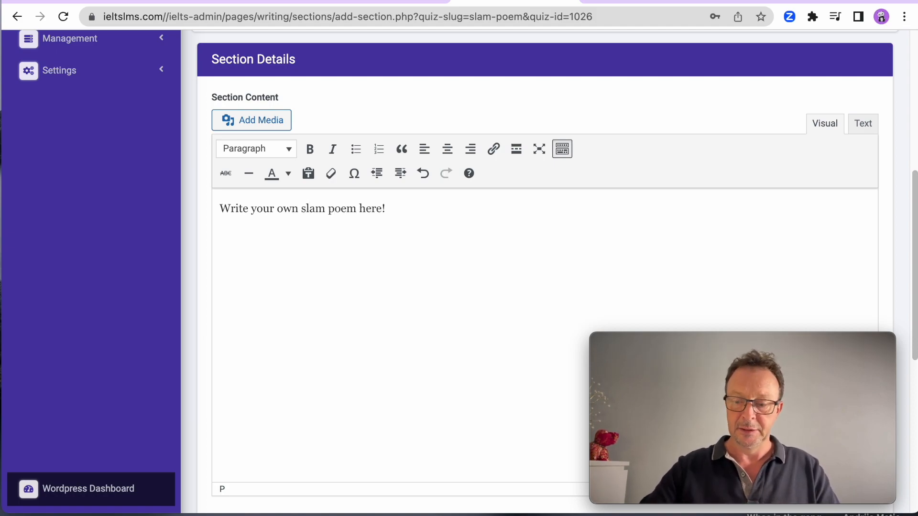
# - Add the lines "You should write between 5 and 10 lines." and "Have fun!!!" below the section content's first line
pyautogui.write('Y')
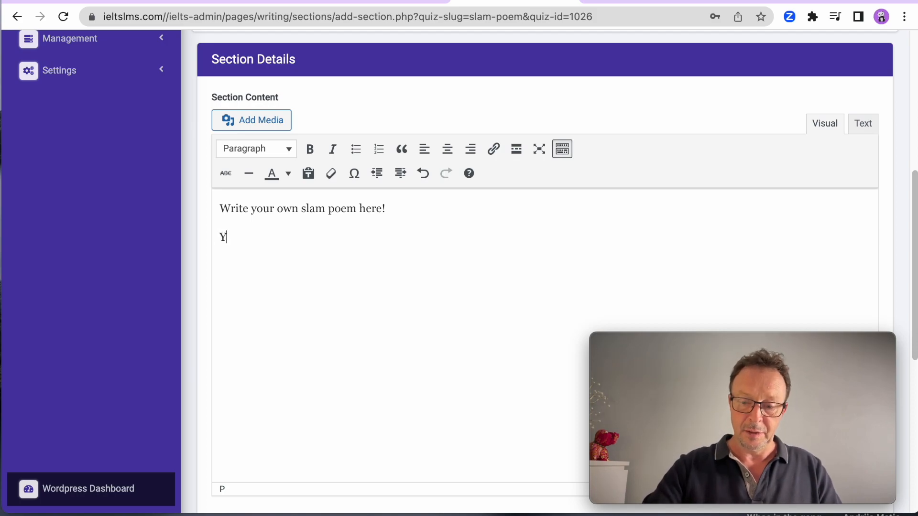
pyautogui.write('ou should ')
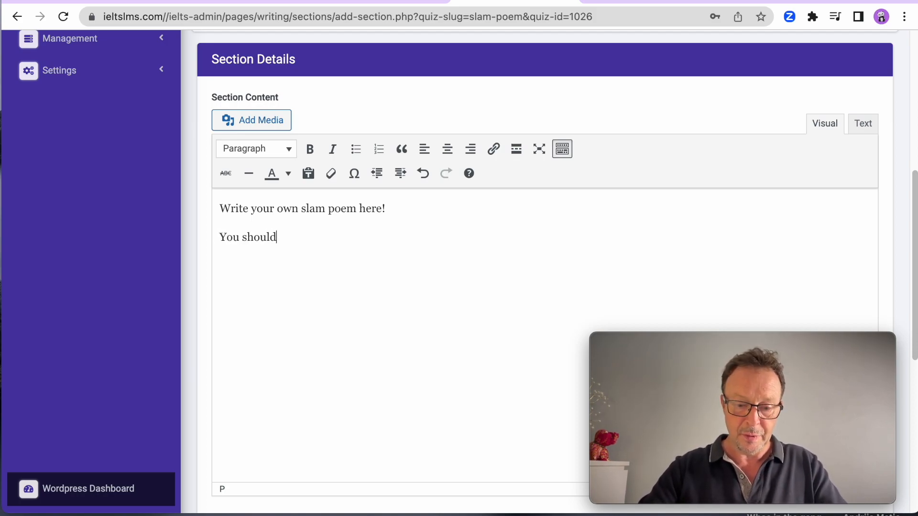
pyautogui.write('write')
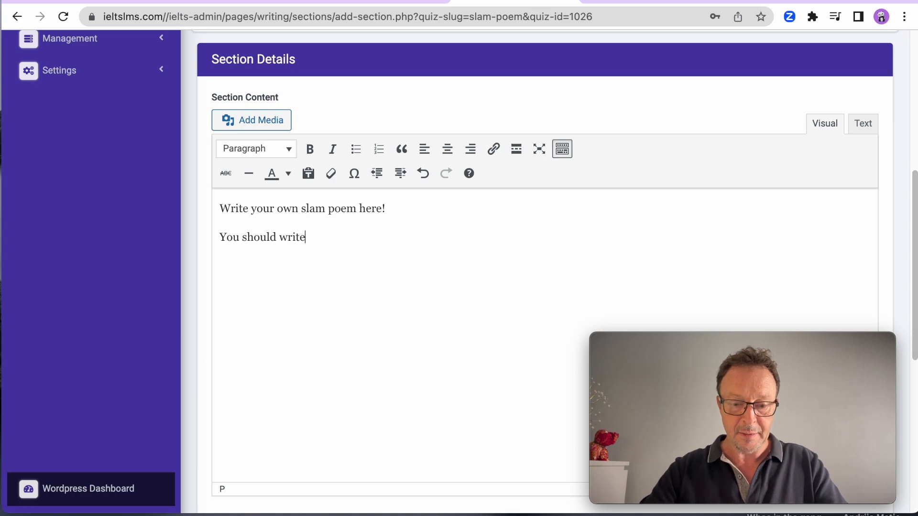
pyautogui.write(' betwee')
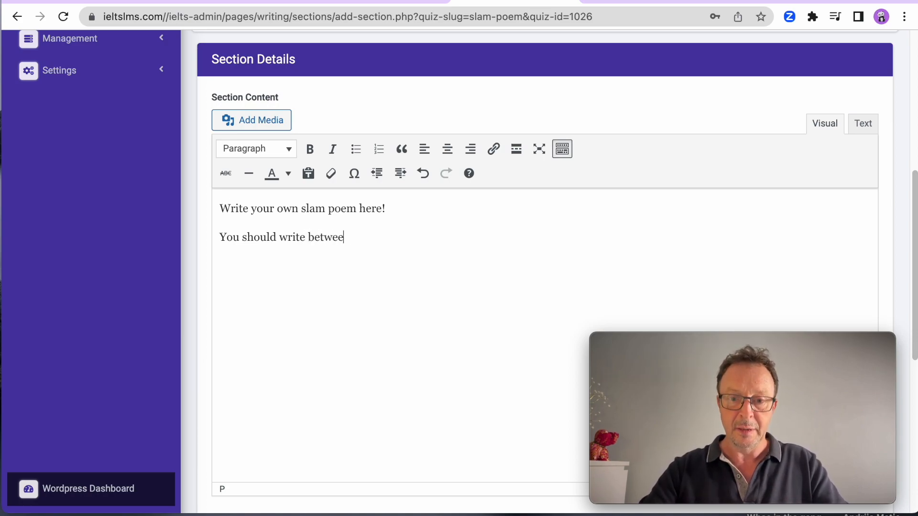
pyautogui.write('n 5 an')
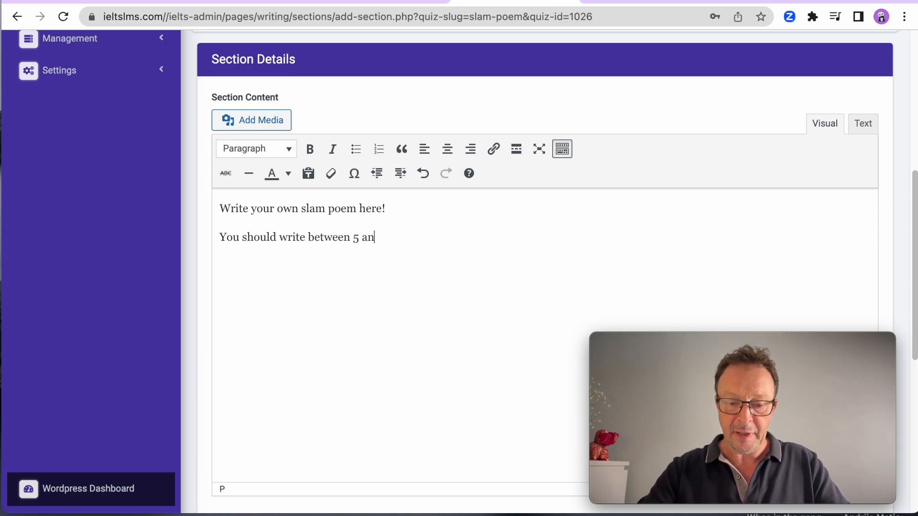
pyautogui.write('d 10 li')
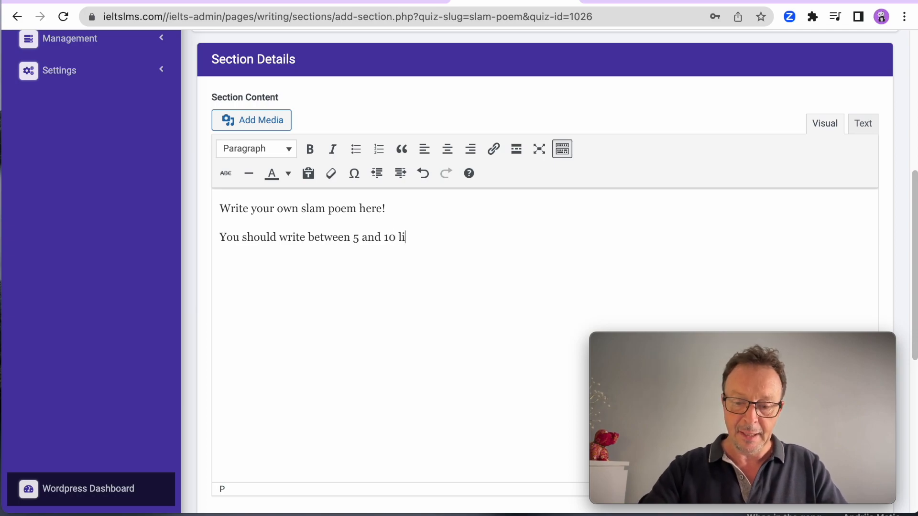
pyautogui.write('nes.')
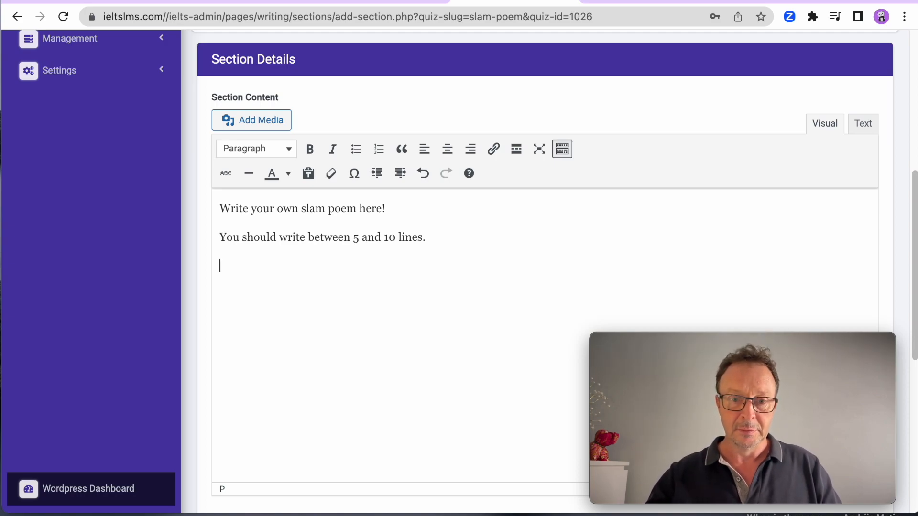
pyautogui.press('Return')
pyautogui.write('Have fun')
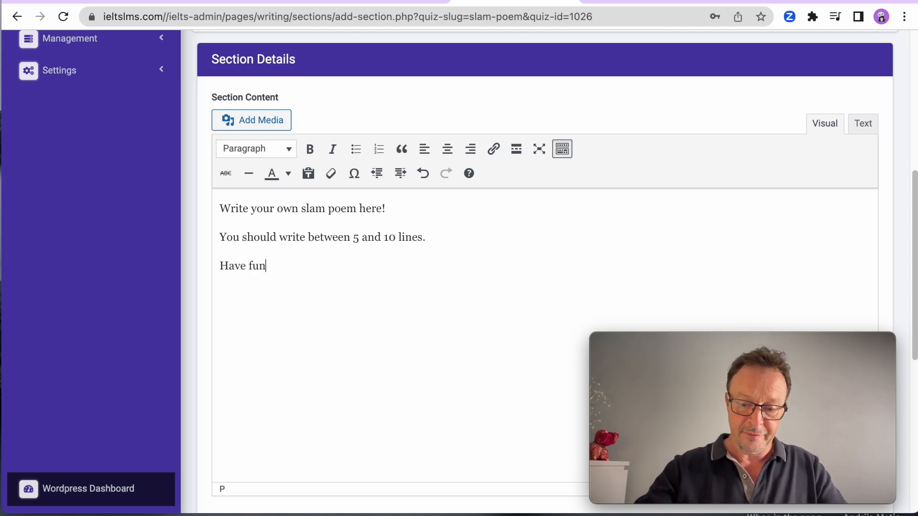
pyautogui.write('!!!')
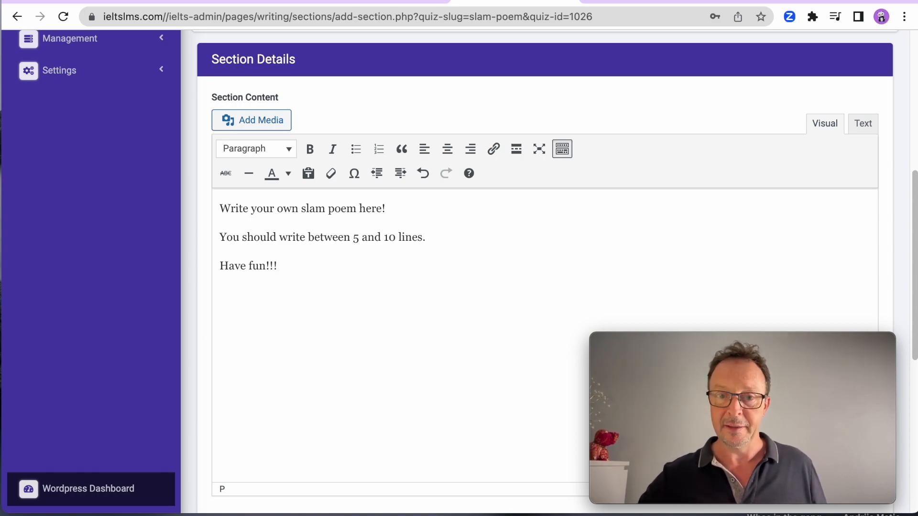
# - Review the Your Poem section and publish it with the sample answer left off
pyautogui.scroll(-5, 414, 268)
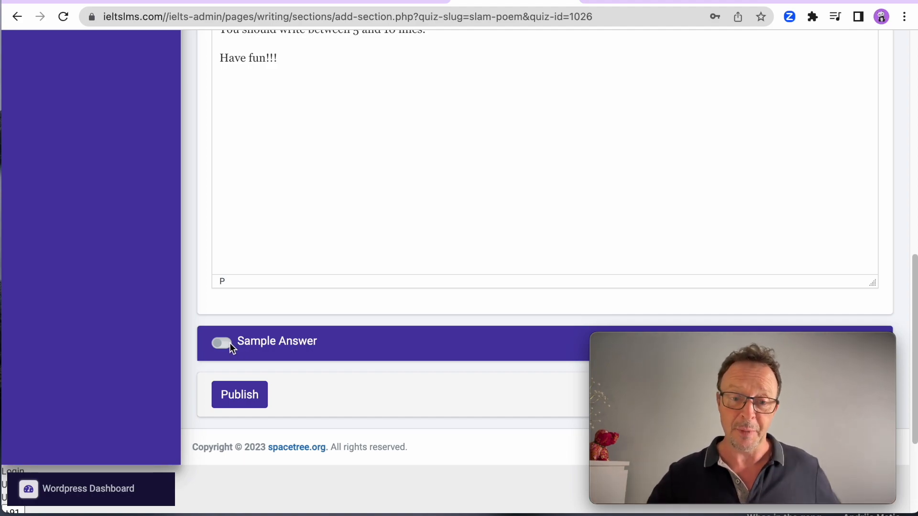
pyautogui.scroll(-2, 277, 342)
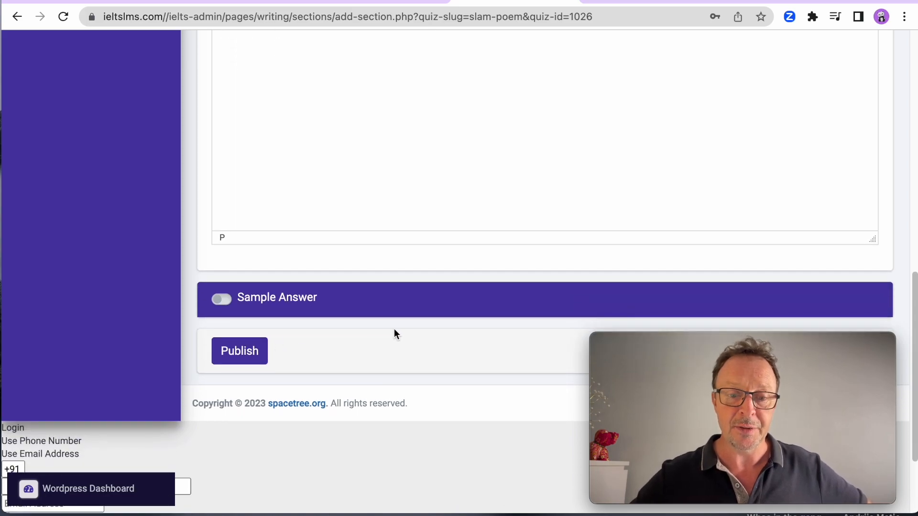
pyautogui.scroll(6, 394, 329)
pyautogui.scroll(5, 394, 329)
pyautogui.scroll(-4, 395, 329)
pyautogui.scroll(-8, 397, 335)
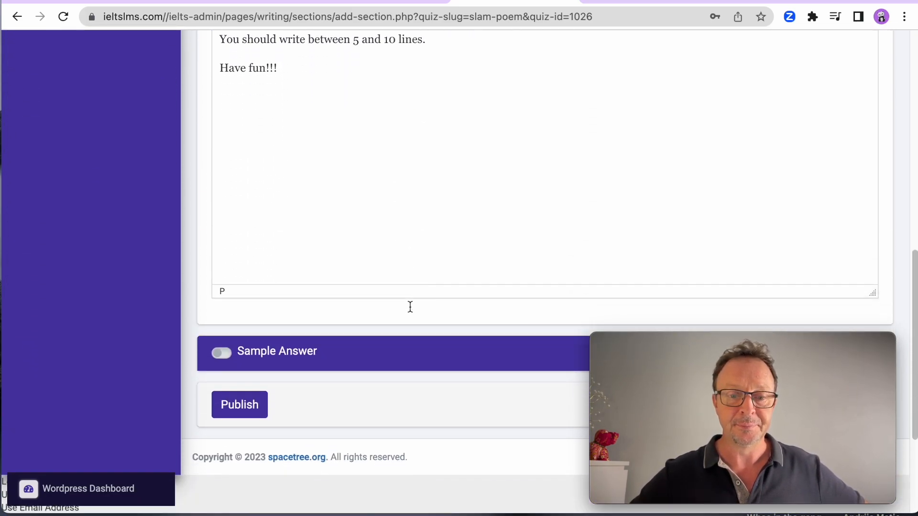
pyautogui.click(241, 354)
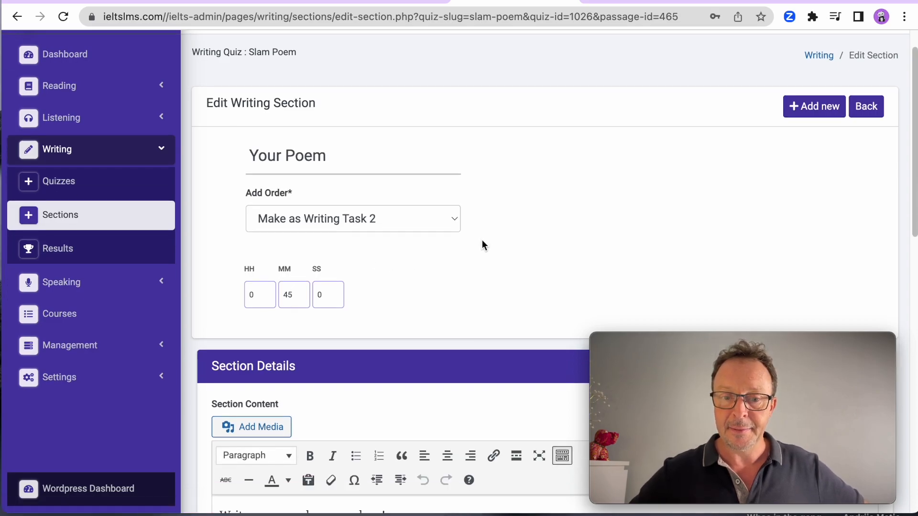
pyautogui.scroll(-5, 482, 239)
pyautogui.scroll(4, 483, 243)
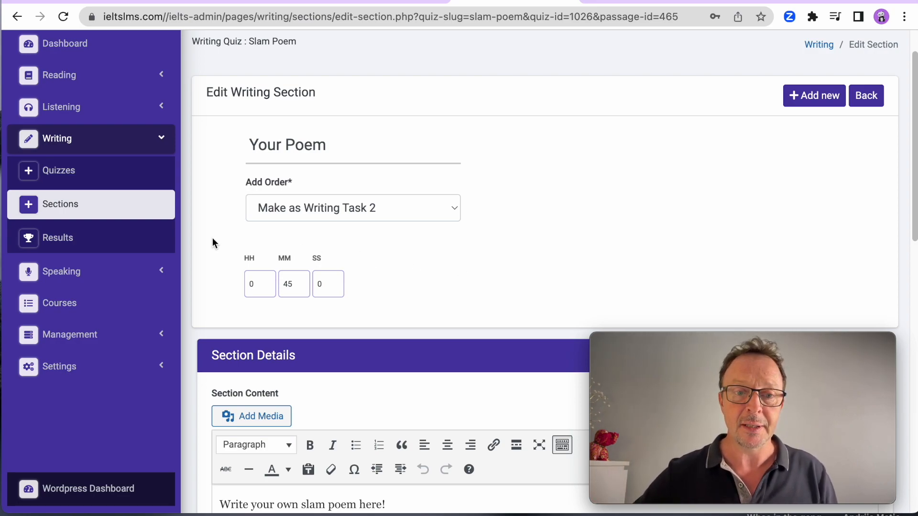
# - Go to the list of writing quizzes and preview the Slam Poem quiz
pyautogui.click(75, 177)
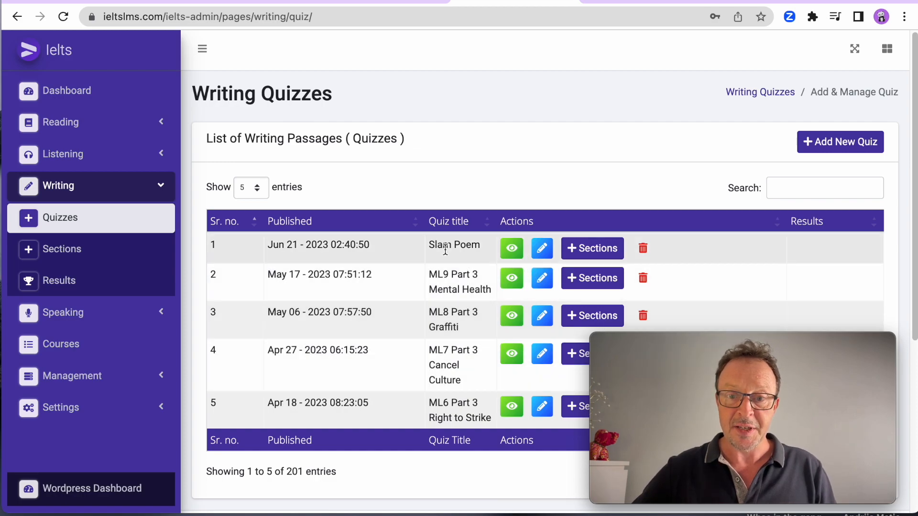
pyautogui.scroll(-1, 593, 268)
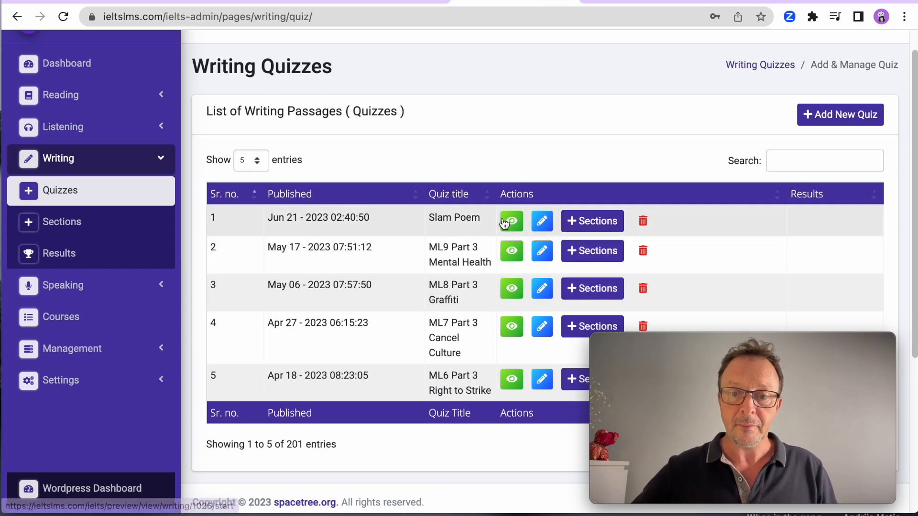
pyautogui.click(506, 223)
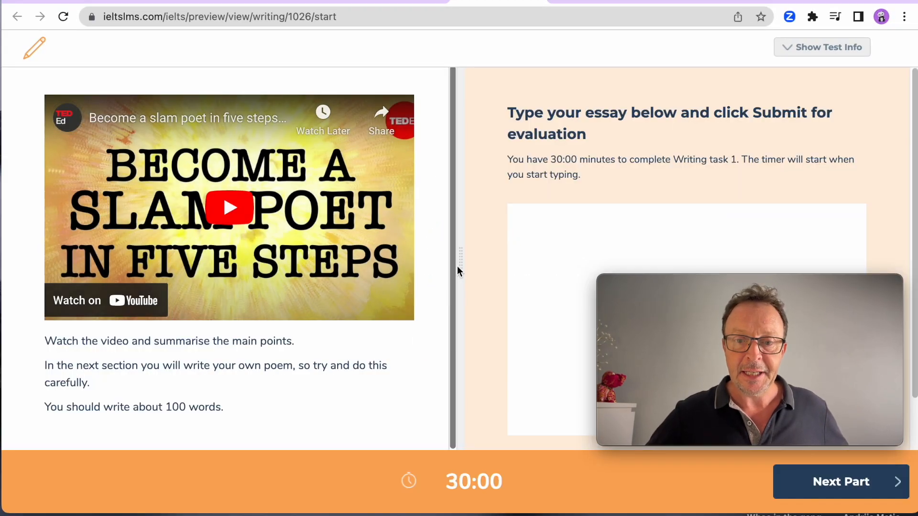
# - Test the embedded slam poet video in the Writing Task 1 preview by playing it, skipping ahead and pausing it
pyautogui.moveTo(459, 263)
pyautogui.mouseDown()
pyautogui.moveTo(492, 259)
pyautogui.moveTo(454, 258)
pyautogui.mouseUp()
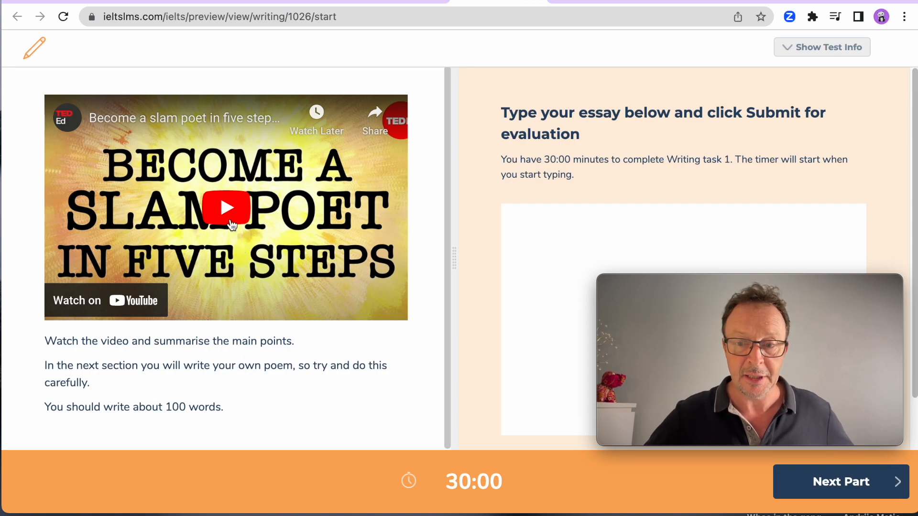
pyautogui.click(228, 210)
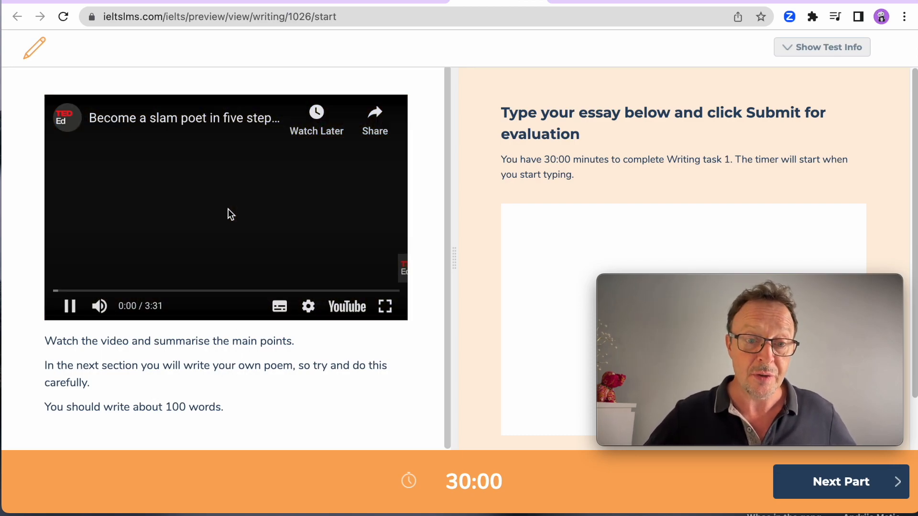
pyautogui.moveTo(96, 291); pyautogui.dragTo(103, 293)
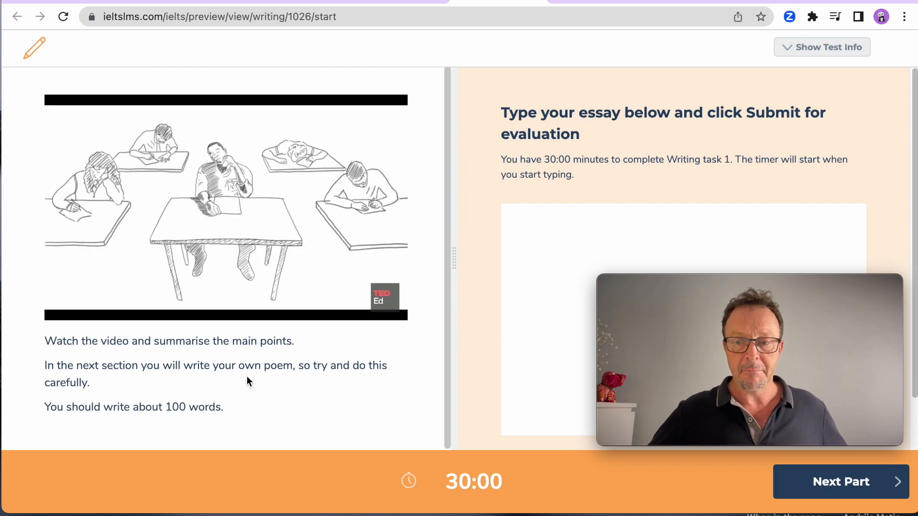
pyautogui.moveTo(211, 209)
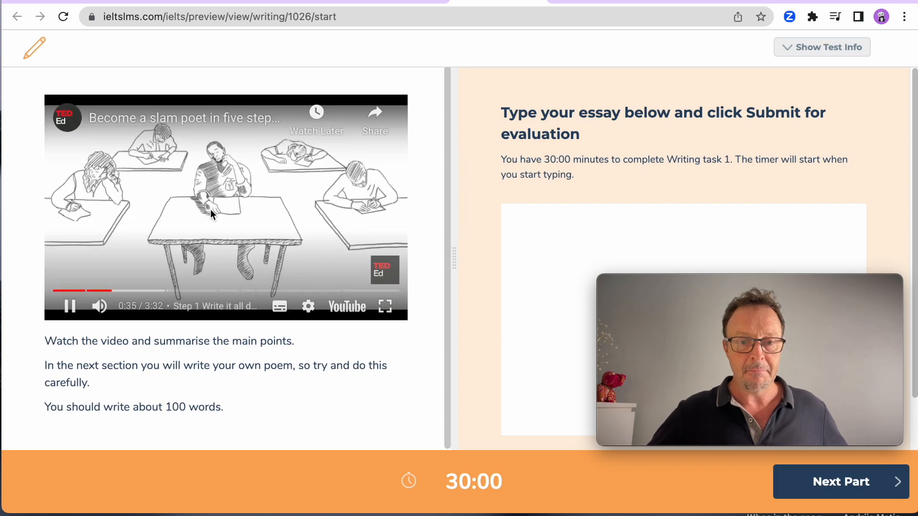
pyautogui.click(75, 308)
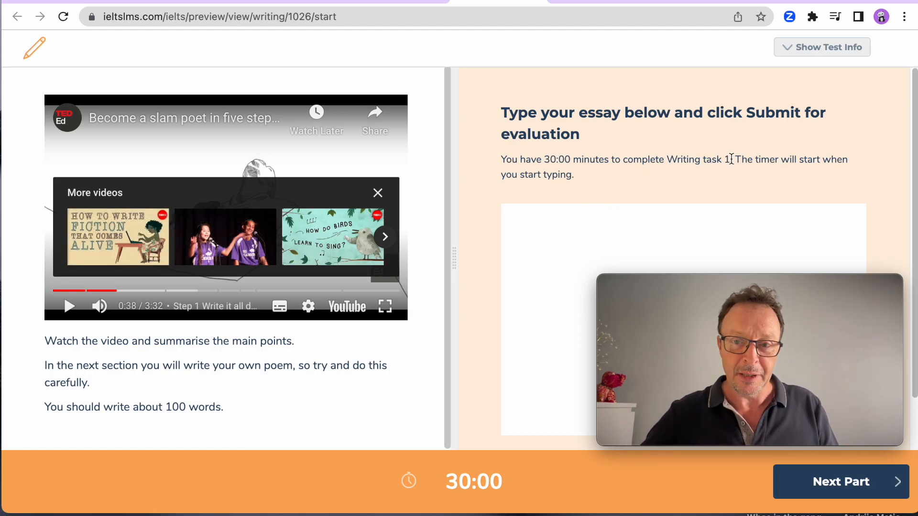
# - Move to the quiz's second part and enter the test text "cchchc" in the answer area to check the timer
pyautogui.click(858, 493)
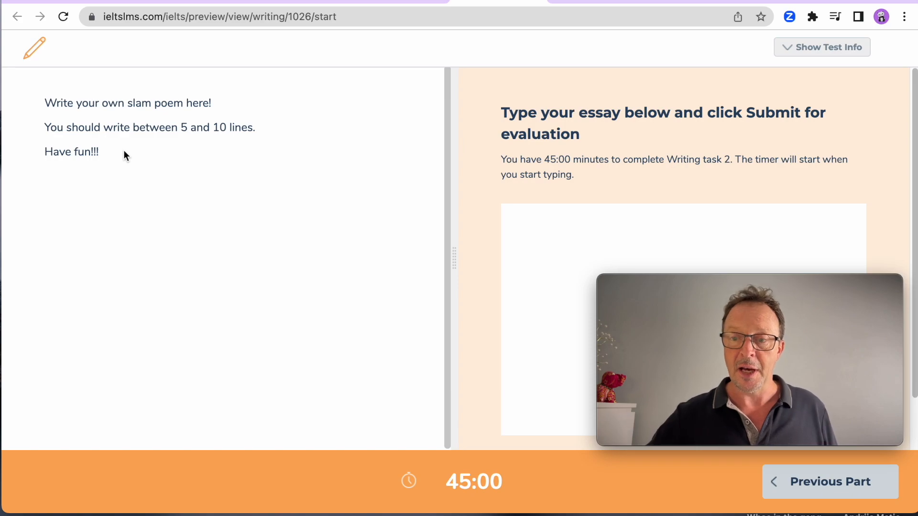
pyautogui.click(537, 213)
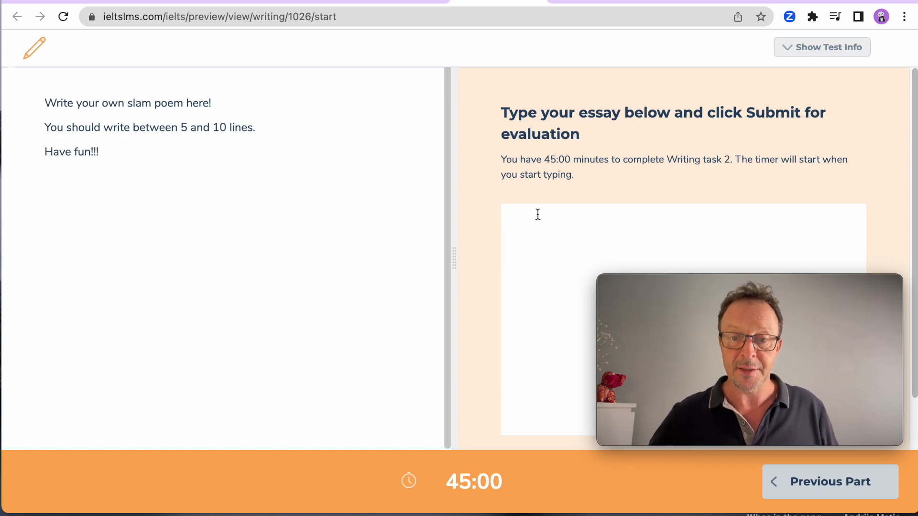
pyautogui.write('cchchc')
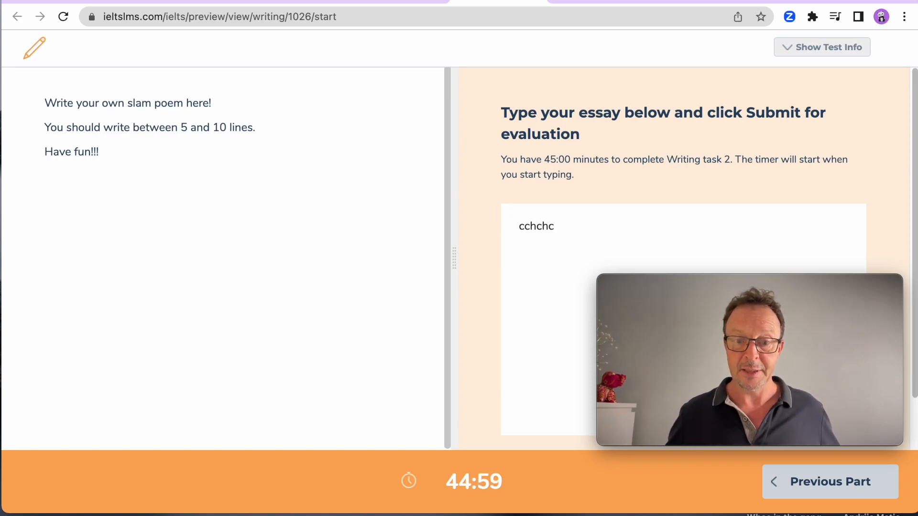
pyautogui.moveTo(701, 310)
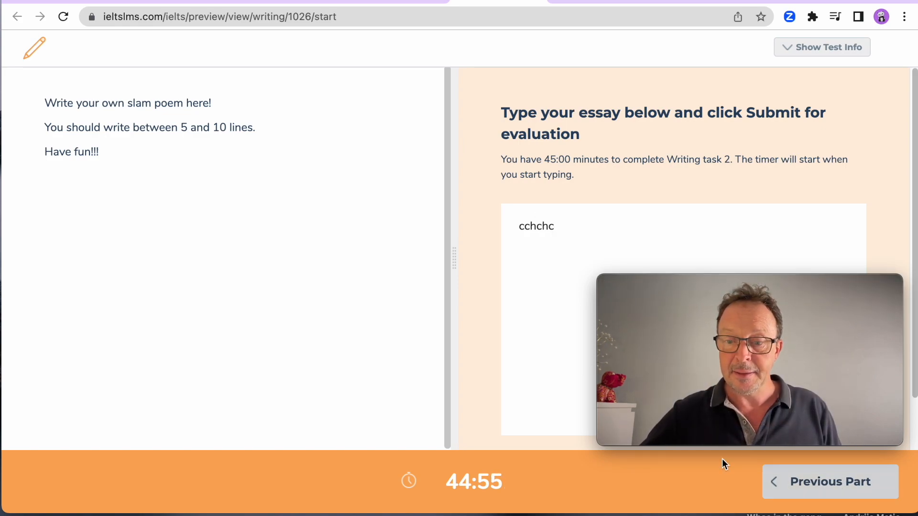
pyautogui.moveTo(772, 303)
pyautogui.moveTo(776, 288)
pyautogui.mouseDown()
pyautogui.moveTo(776, 265)
pyautogui.moveTo(803, 253)
pyautogui.moveTo(793, 282)
pyautogui.moveTo(780, 289)
pyautogui.mouseUp()
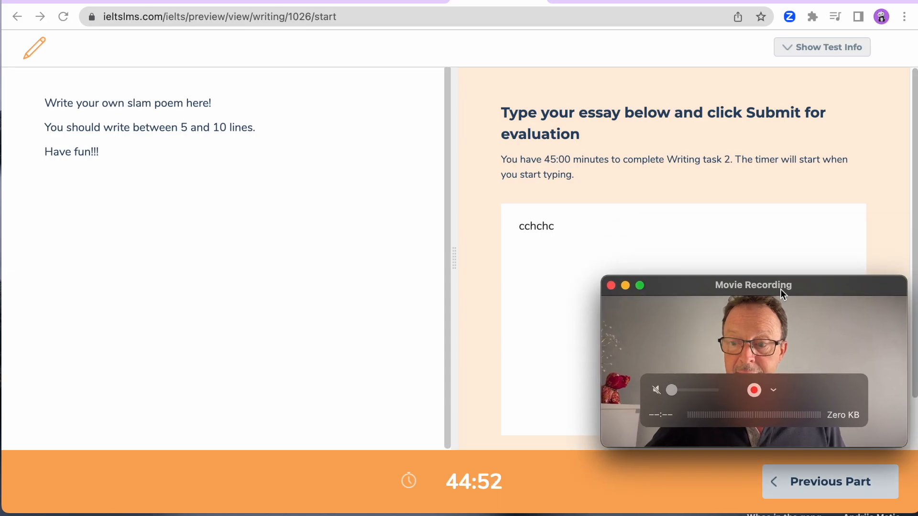
# - Go back to the preview's first part and return to the Writing Quizzes list
pyautogui.click(827, 483)
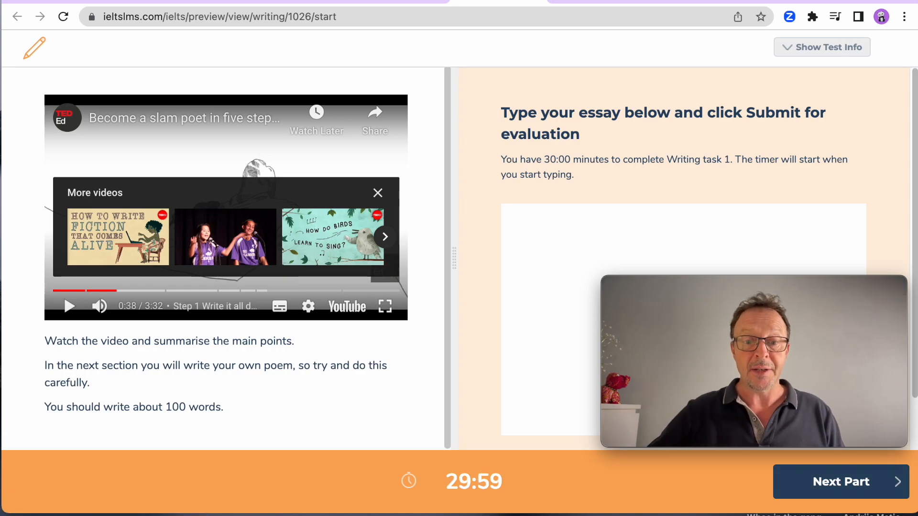
pyautogui.moveTo(622, 330)
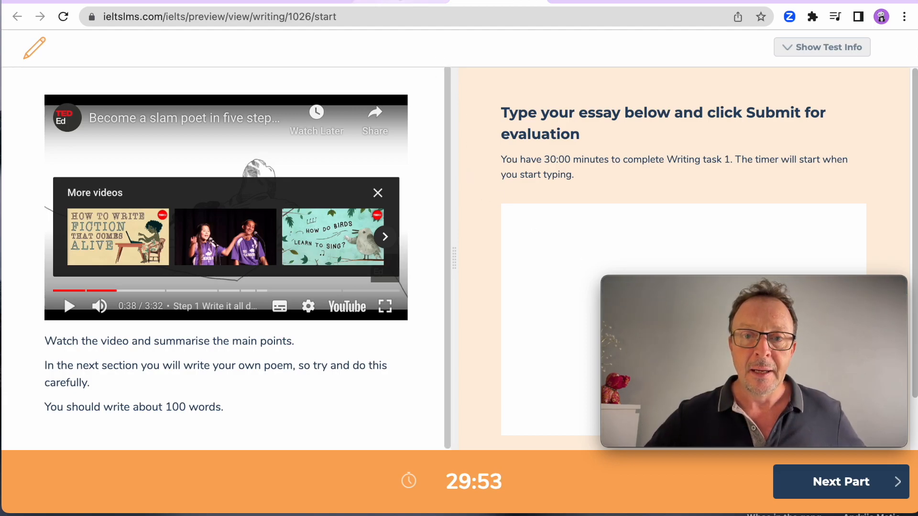
pyautogui.click(401, 1)
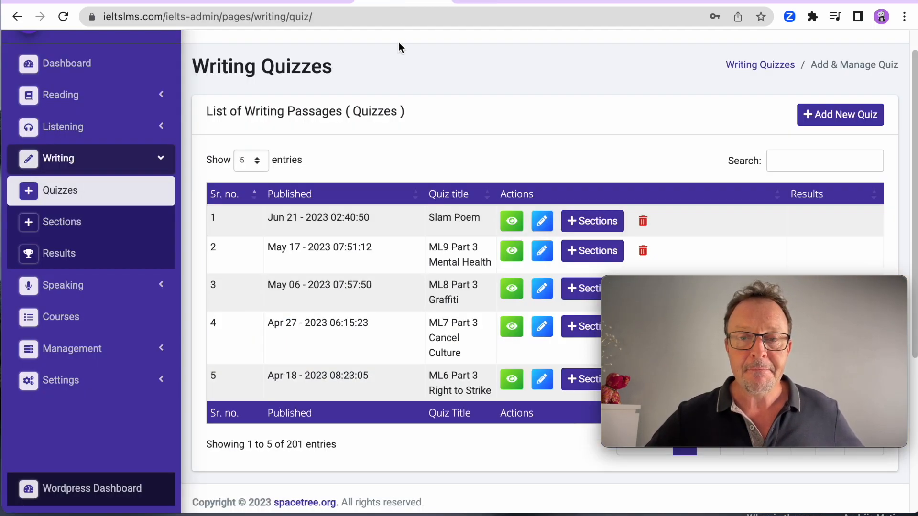